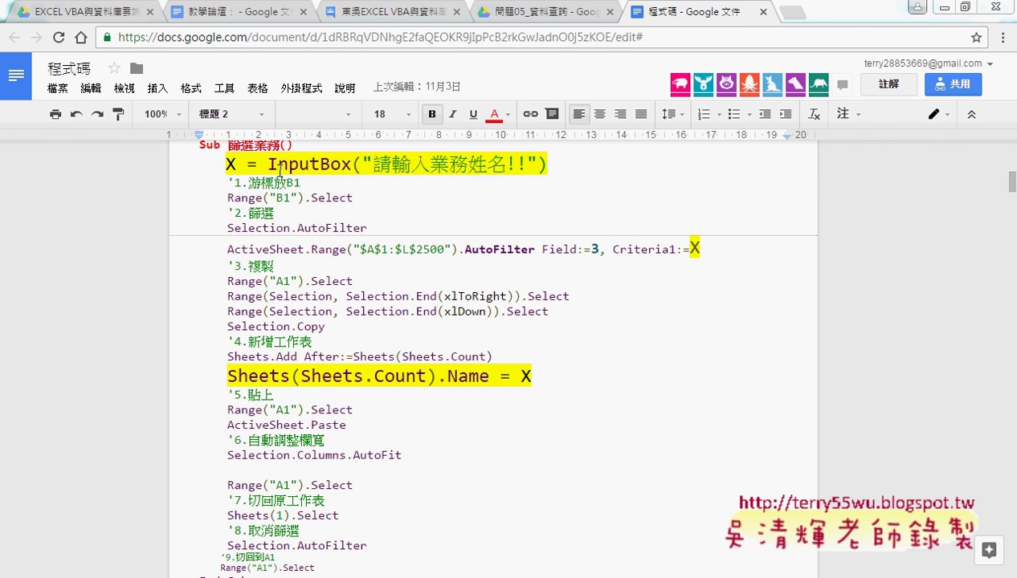
Step: Highlight the InputBox call and the X Criteria1 argument in the macro code
{"action": "left_click_drag", "start_coordinate": [267, 165], "coordinate": [340, 164]}
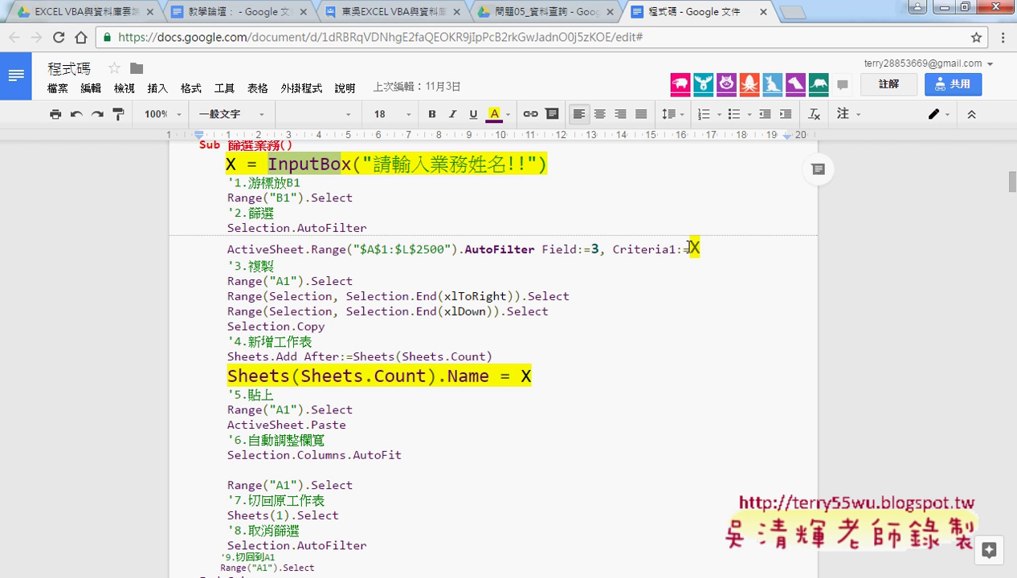
{"action": "left_click_drag", "start_coordinate": [689, 249], "coordinate": [701, 249]}
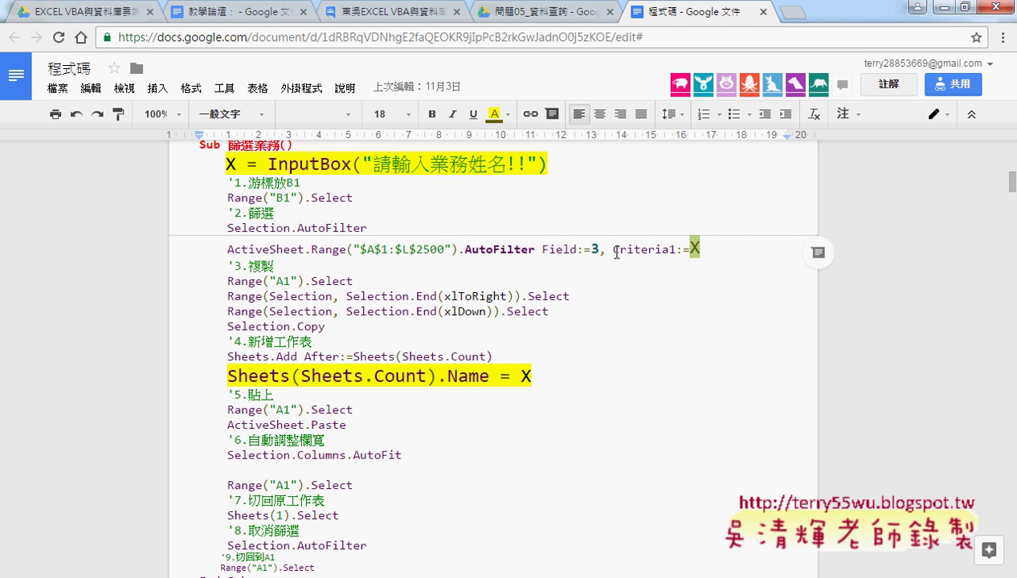
{"action": "left_click_drag", "start_coordinate": [679, 249], "coordinate": [669, 249]}
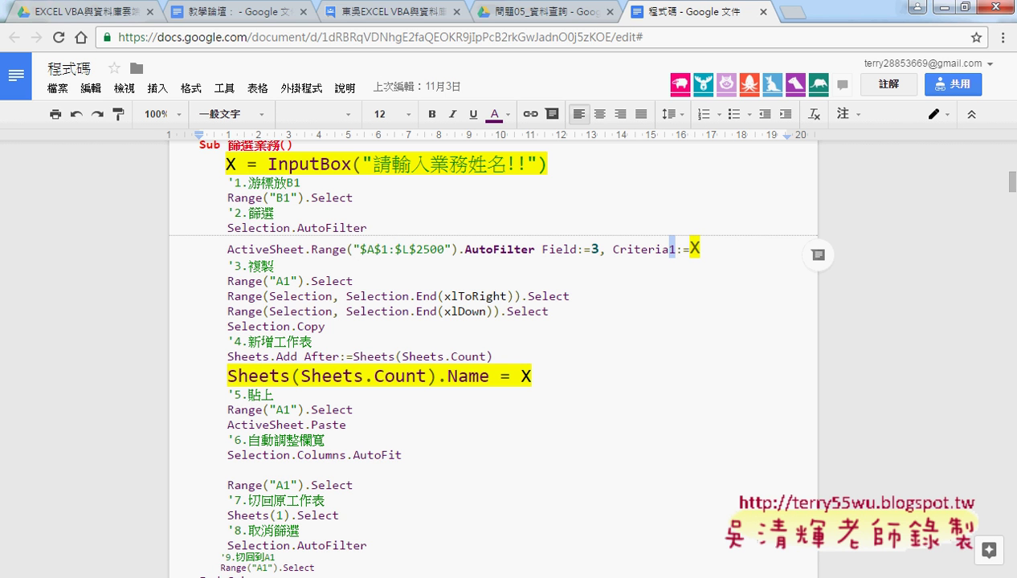
Step: Debug the name-already-exists error 1004, reset the halted macro, and return to sheet 問題05
{"action": "mouse_move", "coordinate": [318, 572]}
{"action": "left_click", "coordinate": [241, 494]}
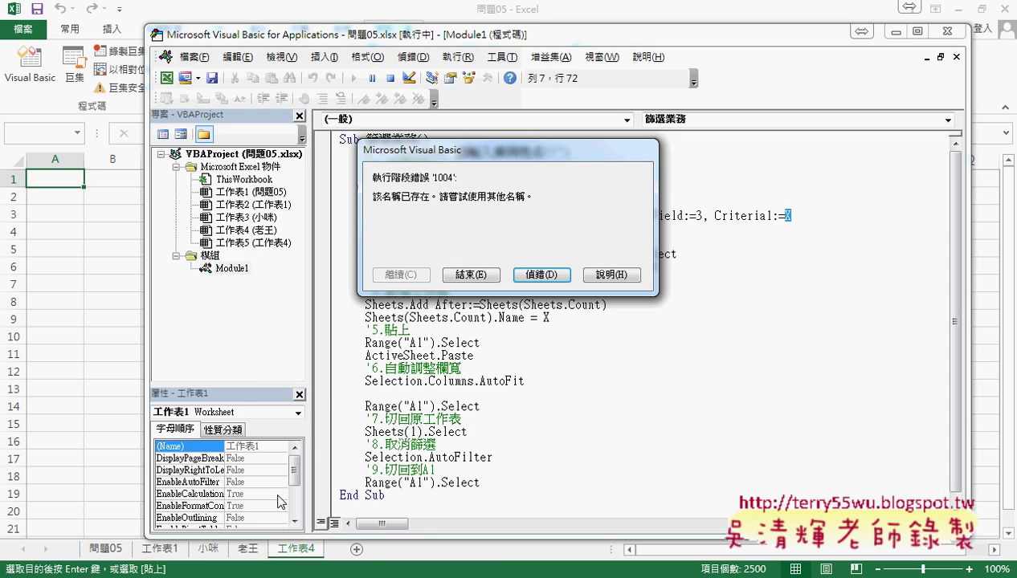
{"action": "left_click", "coordinate": [540, 276]}
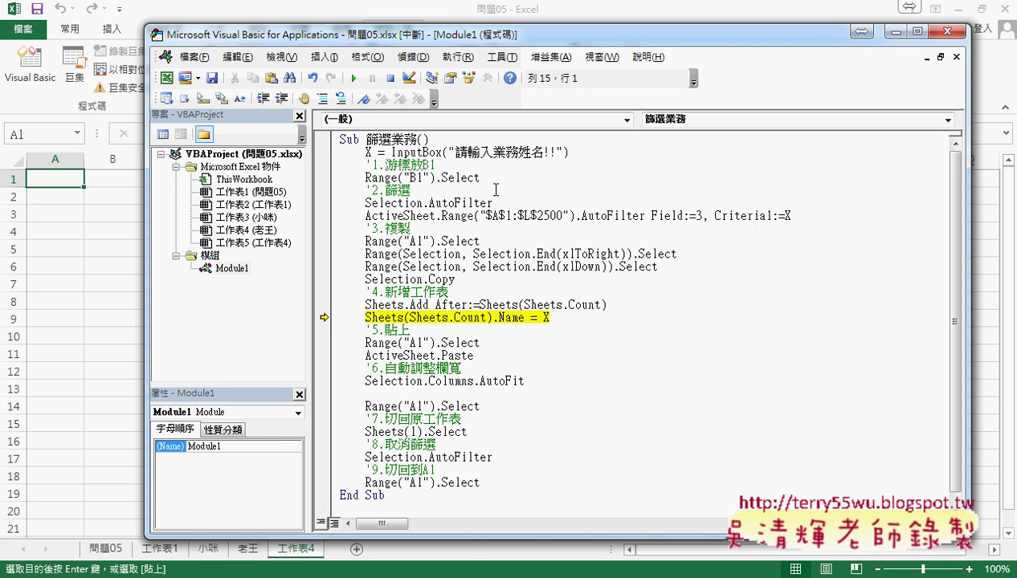
{"action": "left_click", "coordinate": [390, 78]}
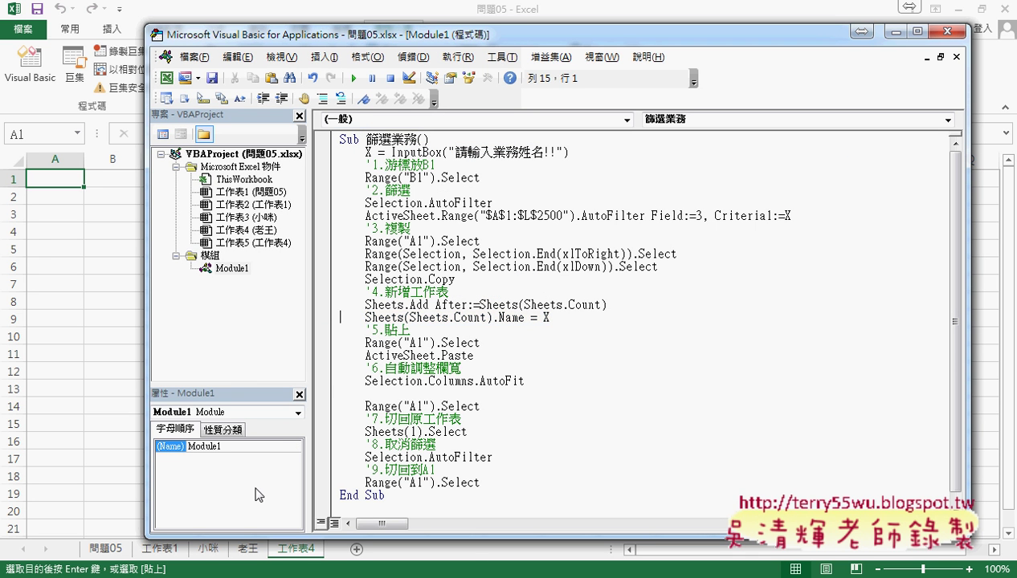
{"action": "left_click", "coordinate": [115, 552]}
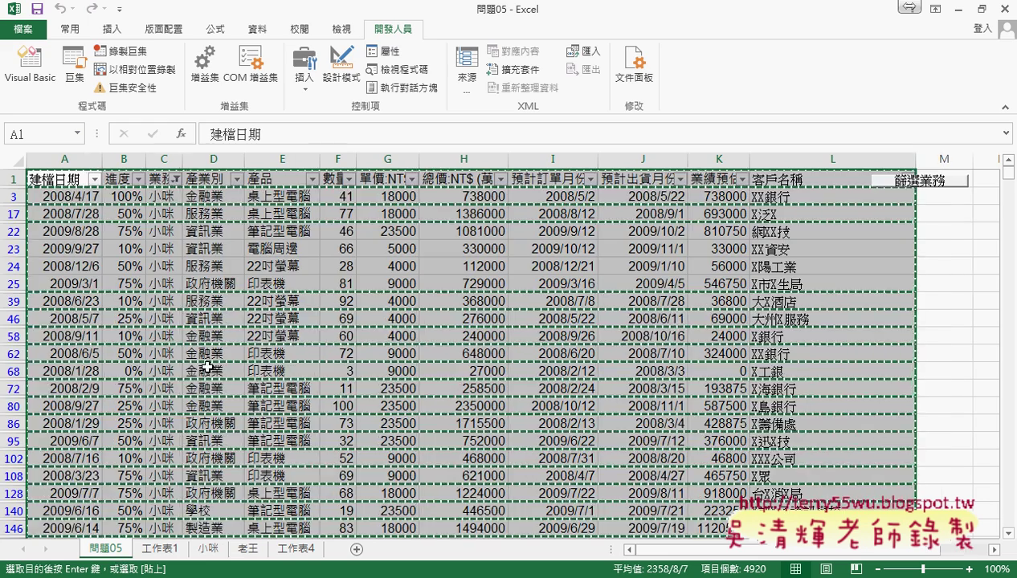
Step: Turn off the filter on 問題05 so every salesperson's rows show
{"action": "left_click", "coordinate": [255, 31]}
{"action": "left_click", "coordinate": [421, 66]}
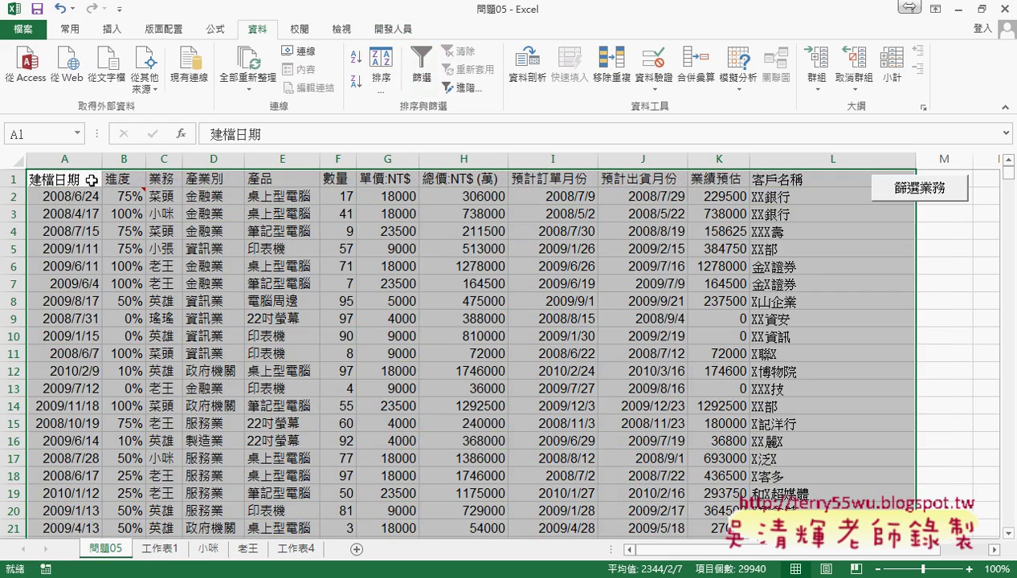
{"action": "left_click", "coordinate": [91, 180]}
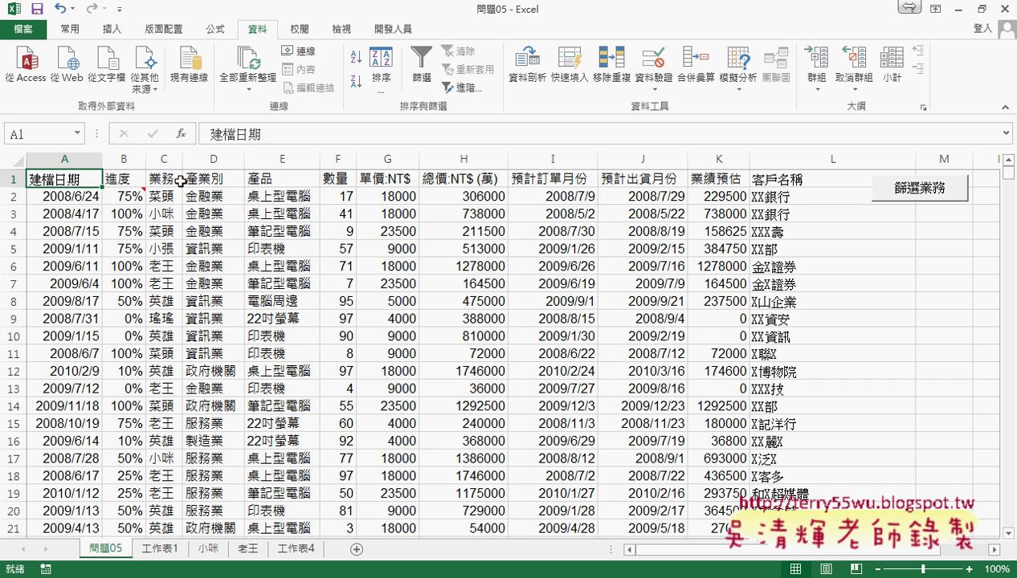
Step: Re-enable filtering from the 業務 header in C1 and open its filter dropdown
{"action": "left_click", "coordinate": [173, 180]}
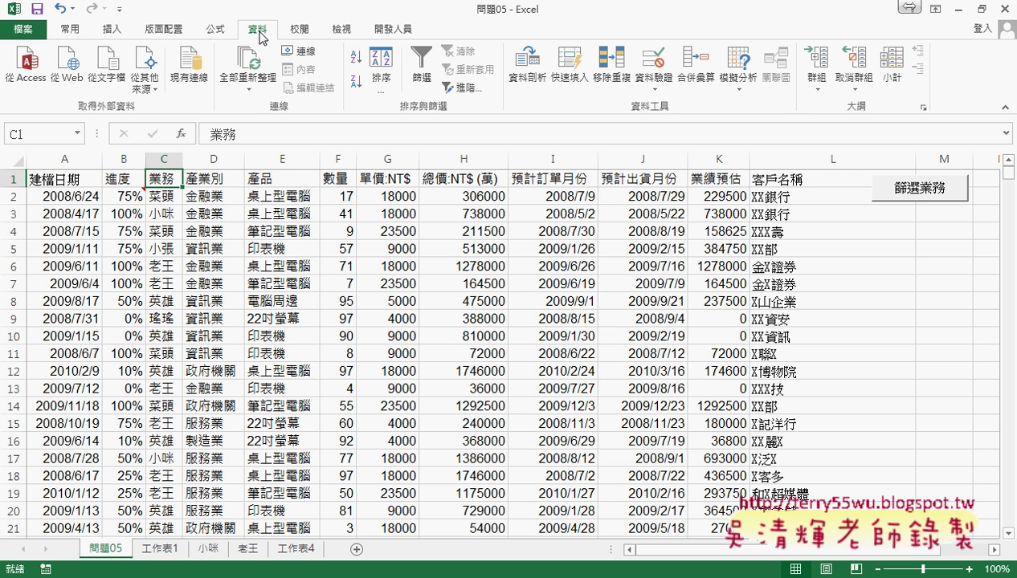
{"action": "left_click", "coordinate": [421, 66]}
{"action": "left_click", "coordinate": [176, 182]}
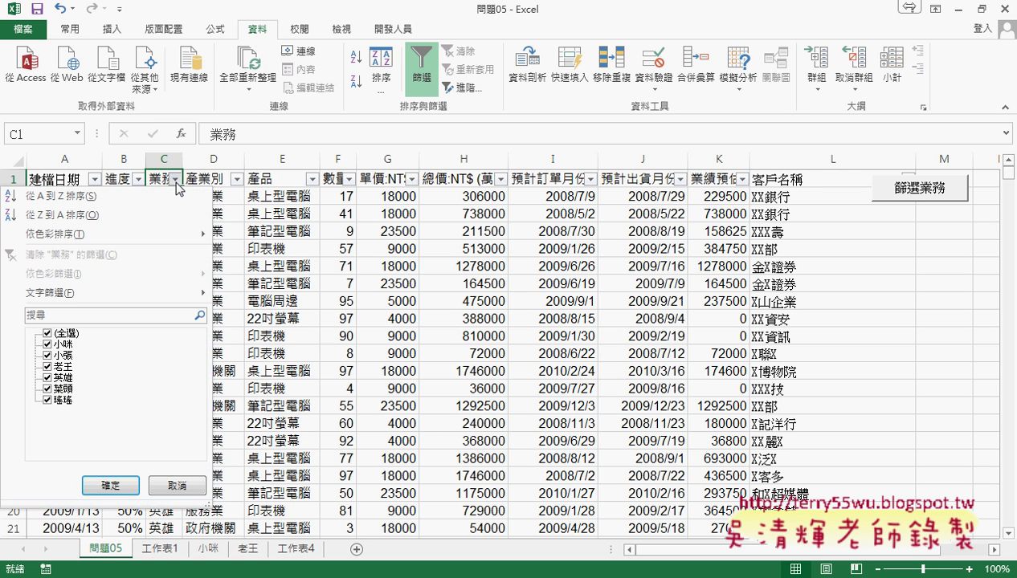
Step: Circle the 業務, 數量 and 預計訂單月份 headers and the text filter in red, then reopen the 業務 filter
{"action": "mouse_move", "coordinate": [187, 300]}
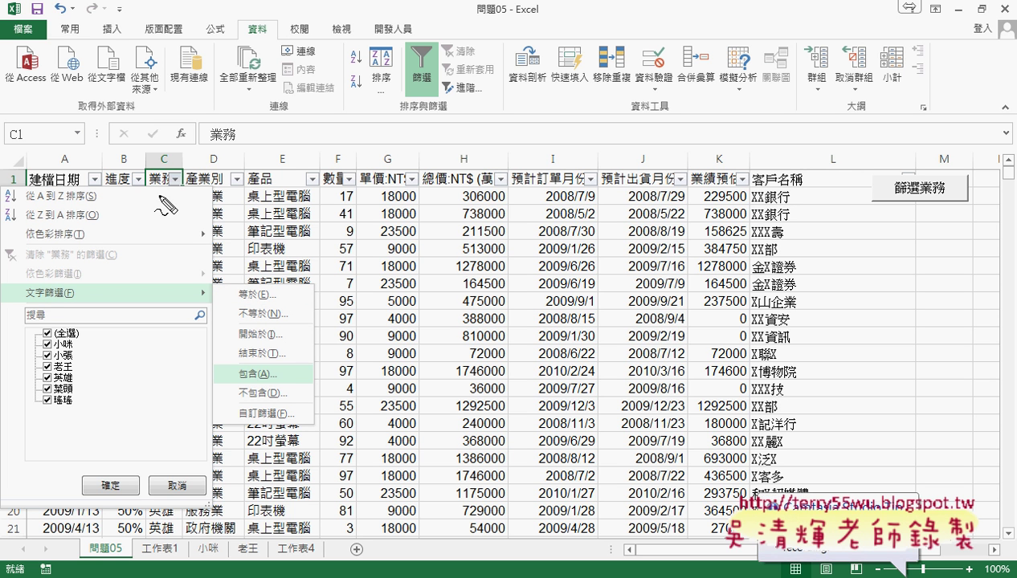
{"action": "left_click_drag", "start_coordinate": [186, 146], "coordinate": [173, 197]}
{"action": "left_click_drag", "start_coordinate": [33, 281], "coordinate": [74, 304]}
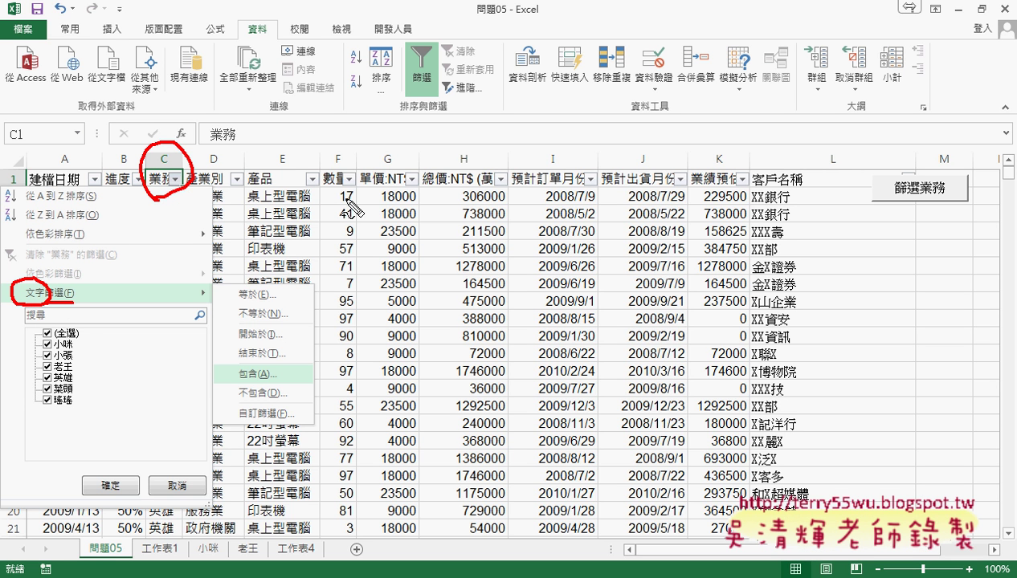
{"action": "left_click_drag", "start_coordinate": [351, 201], "coordinate": [321, 204]}
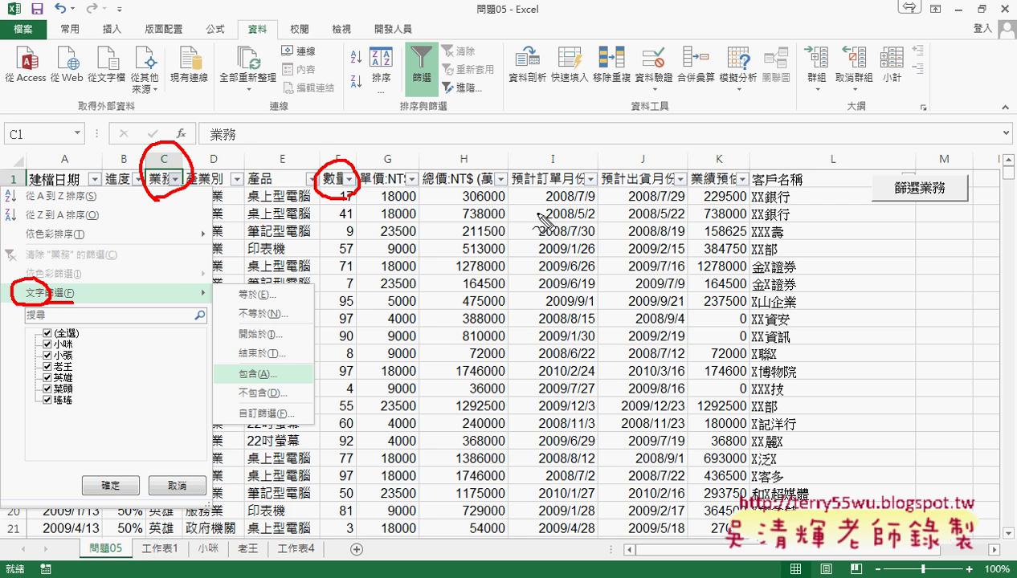
{"action": "left_click_drag", "start_coordinate": [566, 191], "coordinate": [586, 168]}
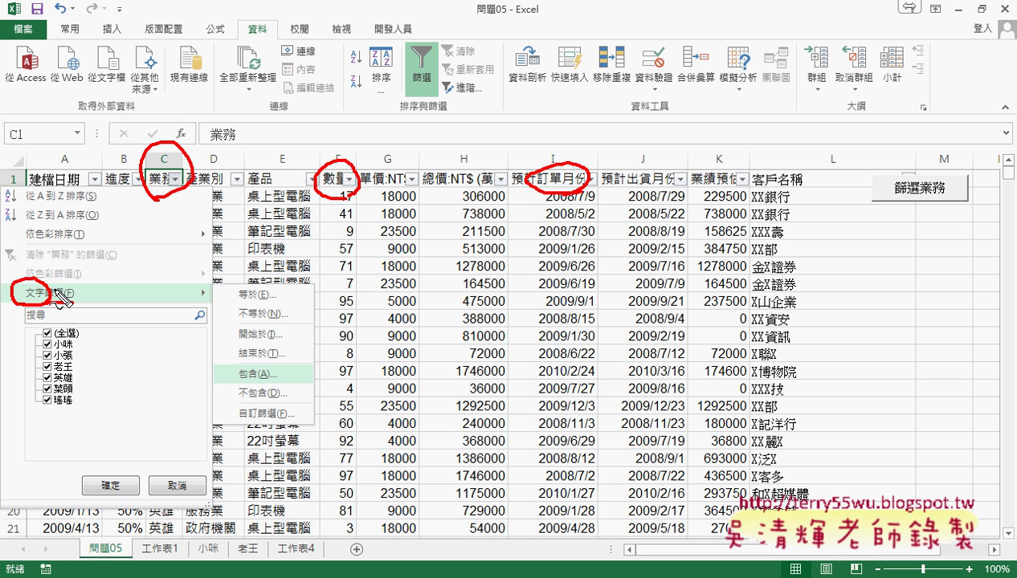
{"action": "key", "text": "Escape"}
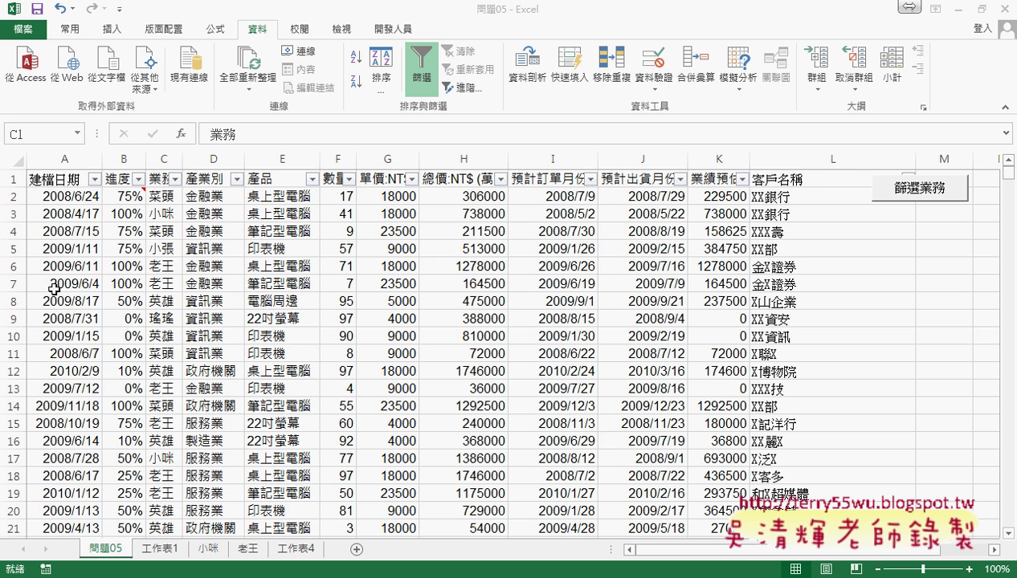
{"action": "left_click", "coordinate": [174, 178]}
{"action": "mouse_move", "coordinate": [177, 294]}
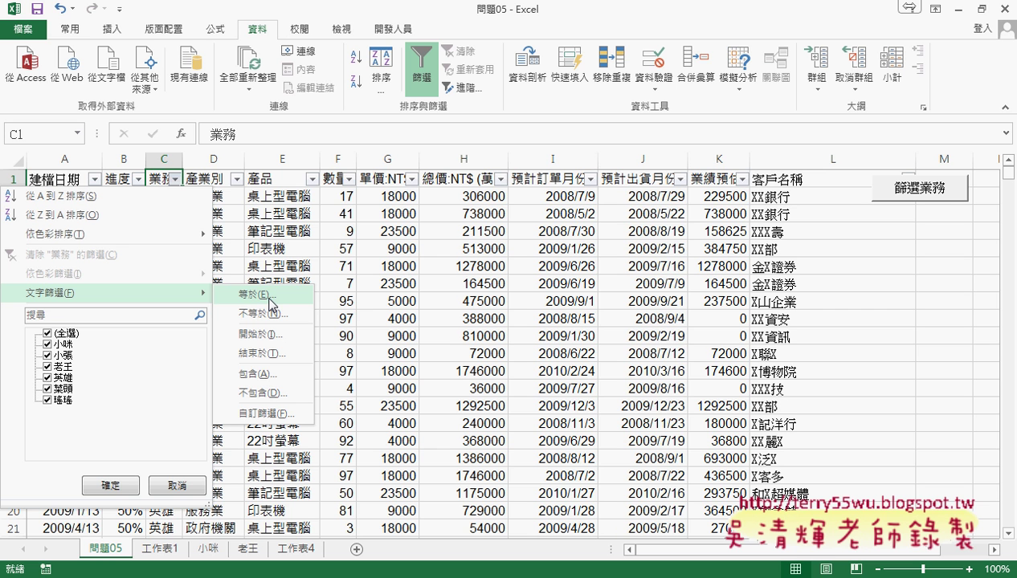
{"action": "left_click", "coordinate": [282, 381]}
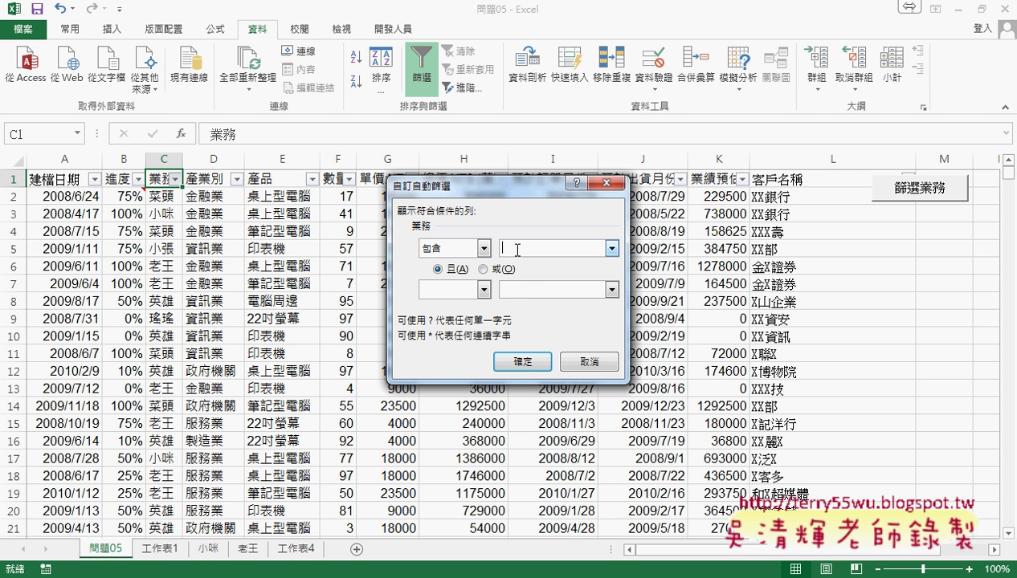
{"action": "type", "text": "vul3"}
{"action": "key", "text": "Return"}
{"action": "left_click_drag", "start_coordinate": [494, 248], "coordinate": [545, 257]}
{"action": "mouse_move", "coordinate": [463, 239]}
{"action": "left_mouse_down"}
{"action": "mouse_move", "coordinate": [466, 265]}
{"action": "mouse_move", "coordinate": [445, 280]}
{"action": "mouse_move", "coordinate": [514, 283]}
{"action": "left_mouse_up"}
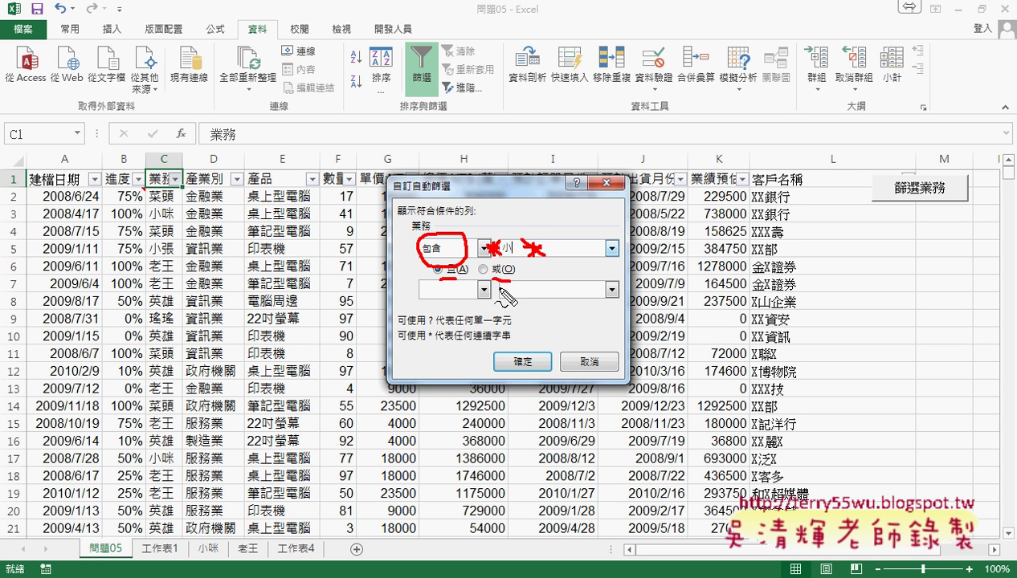
{"action": "key", "text": "Escape"}
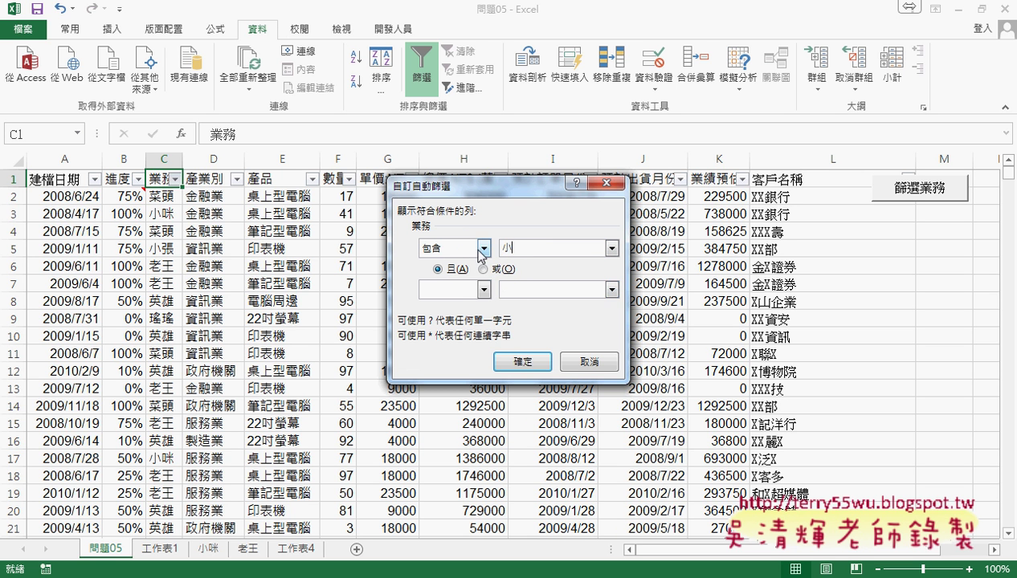
{"action": "left_click", "coordinate": [483, 290]}
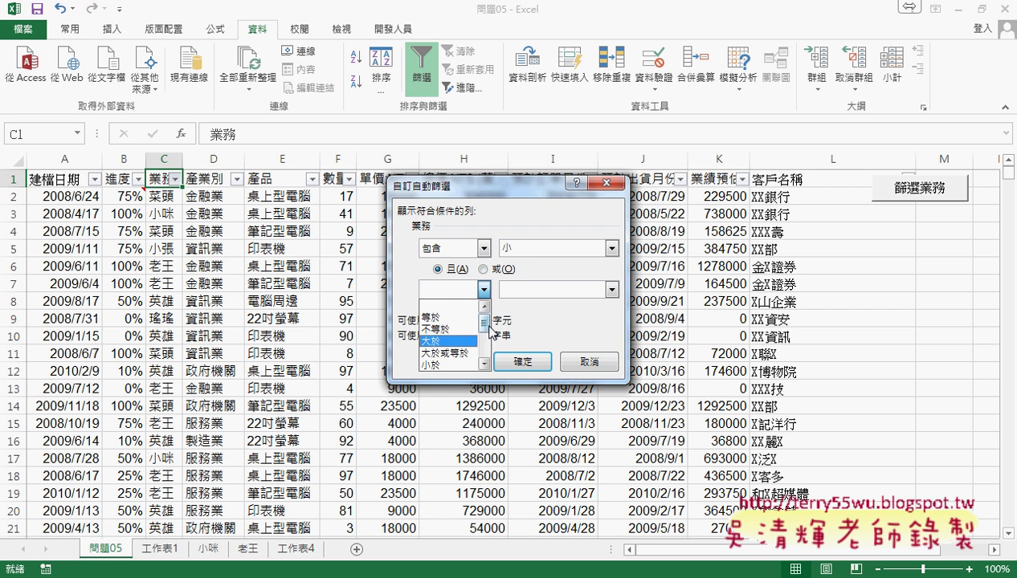
{"action": "scroll", "coordinate": [462, 334], "scroll_direction": "down", "scroll_amount": 3}
{"action": "left_click", "coordinate": [458, 351]}
{"action": "left_click", "coordinate": [520, 287]}
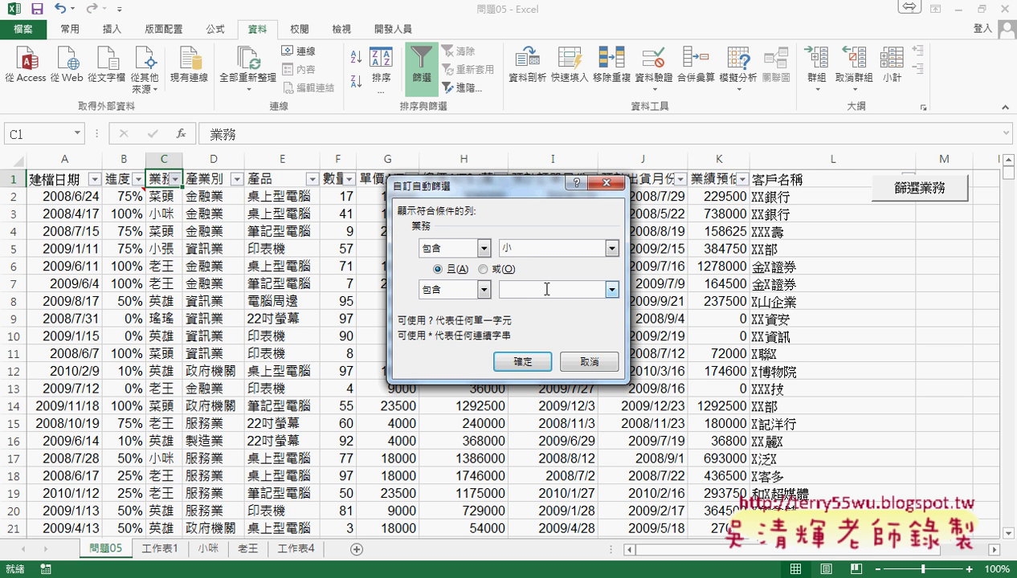
{"action": "type", "text": "ㄇ"}
{"action": "type", "text": "咪"}
{"action": "left_click", "coordinate": [593, 362]}
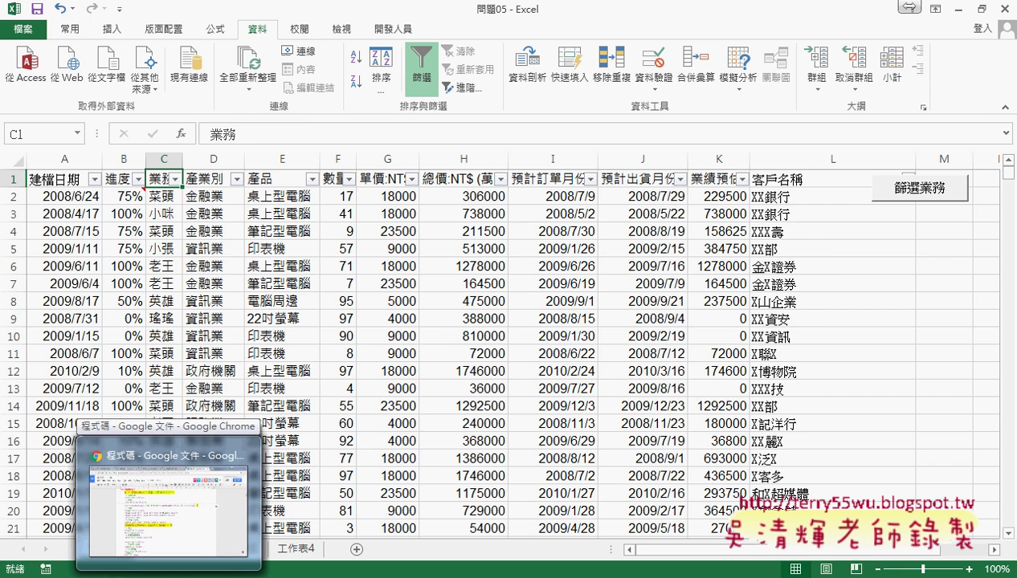
{"action": "left_click", "coordinate": [169, 502]}
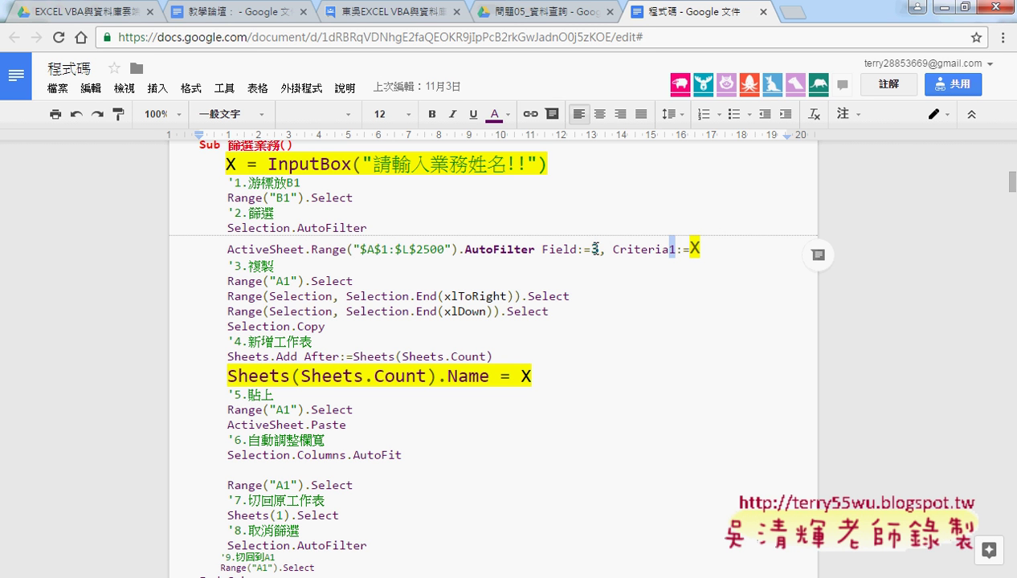
{"action": "double_click", "coordinate": [595, 249]}
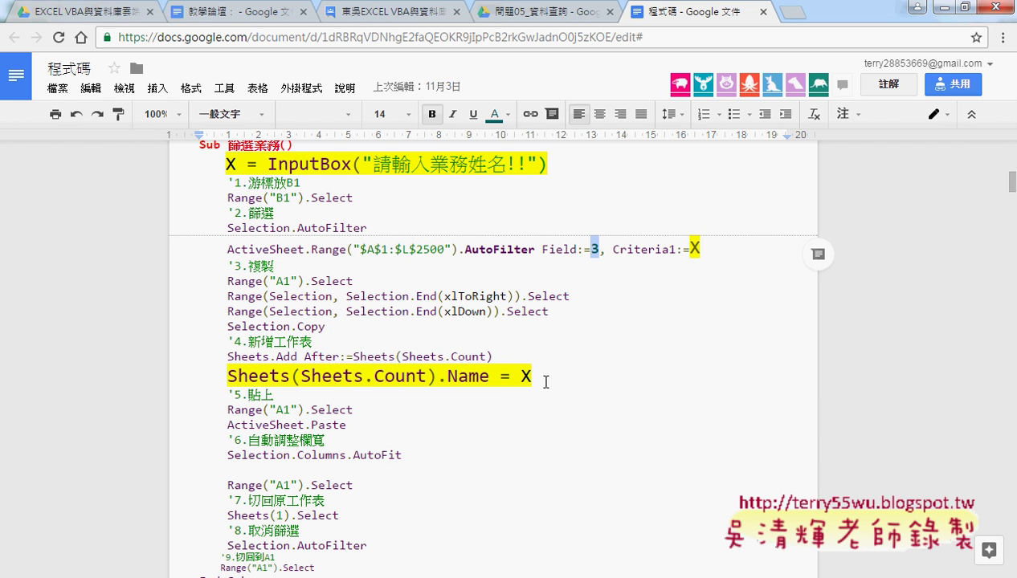
{"action": "mouse_move", "coordinate": [241, 574]}
{"action": "left_click", "coordinate": [250, 530]}
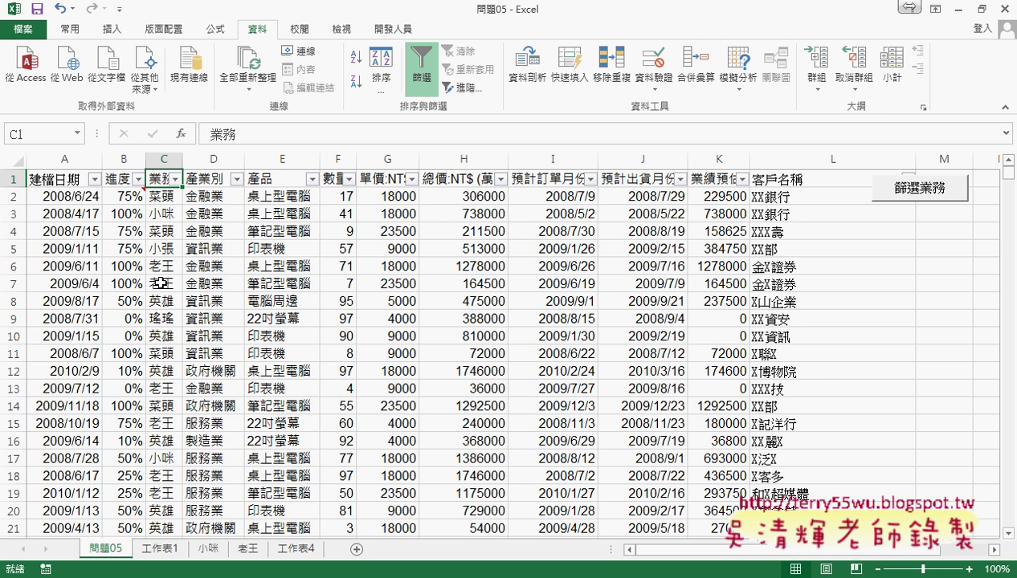
{"action": "left_click", "coordinate": [161, 159]}
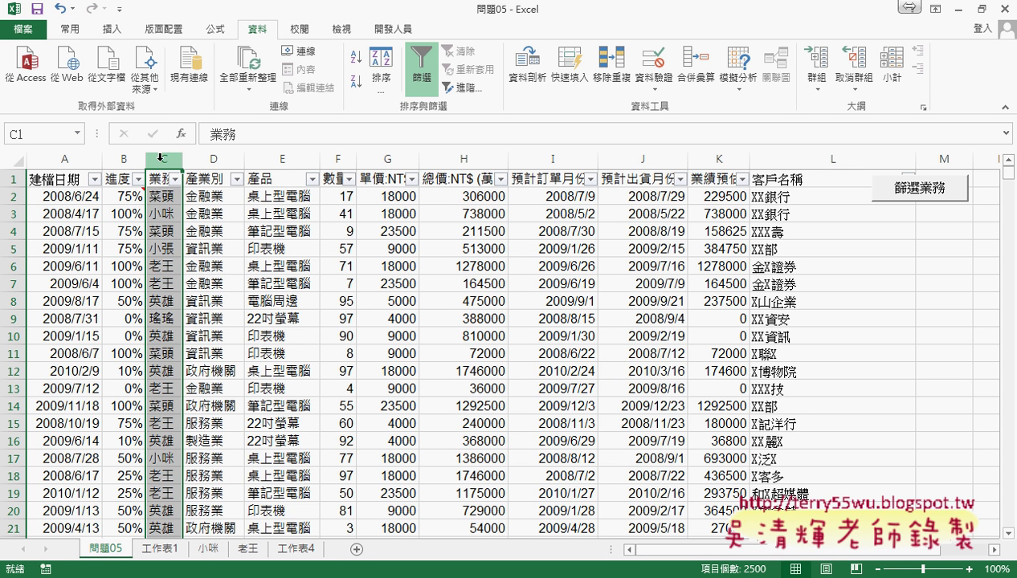
{"action": "left_click", "coordinate": [217, 155]}
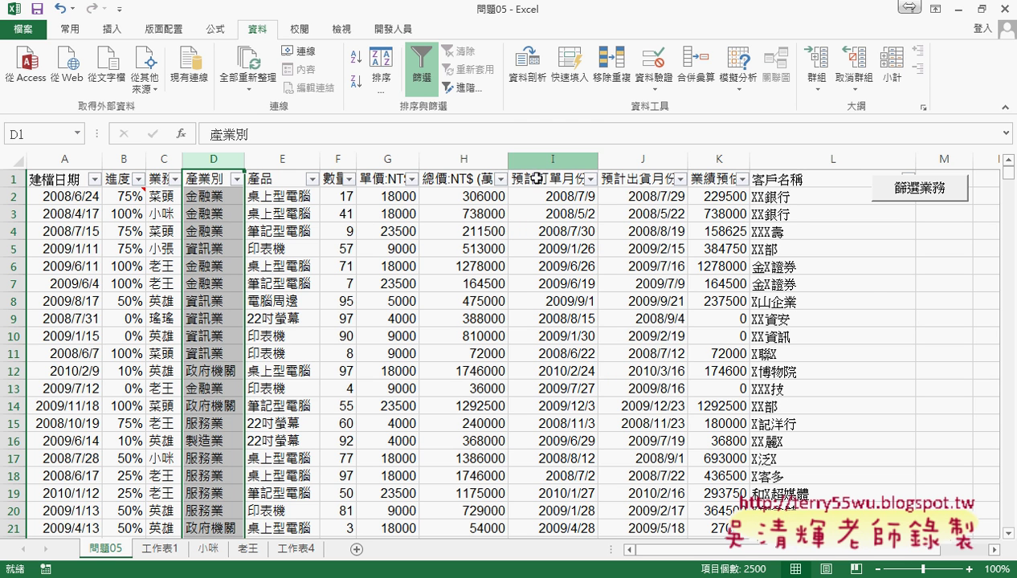
Step: Set the 篩選業務 button's positioning to 大小位置不隨儲存格改變 in Format Control and confirm
{"action": "right_click", "coordinate": [915, 200]}
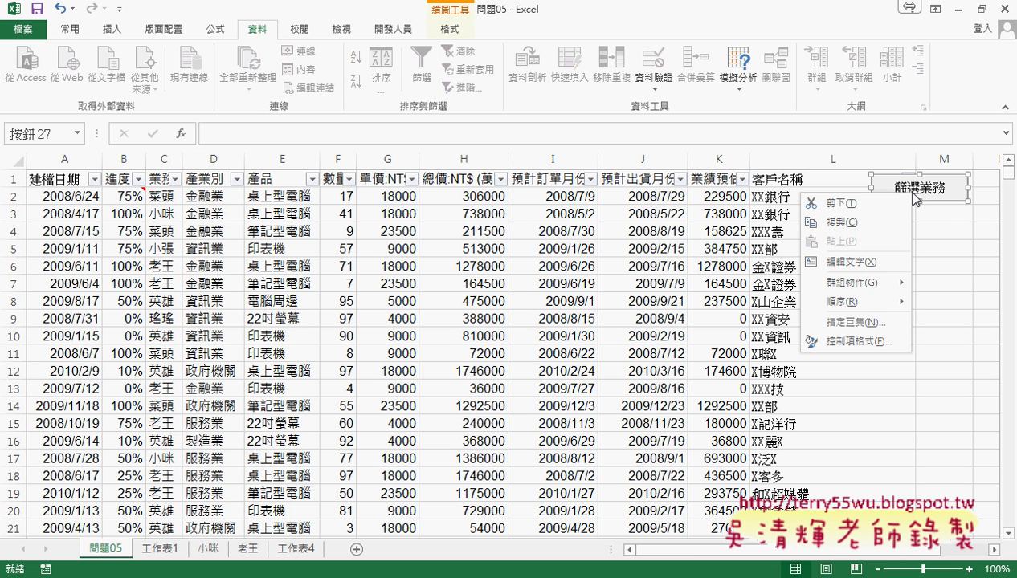
{"action": "left_click", "coordinate": [884, 344]}
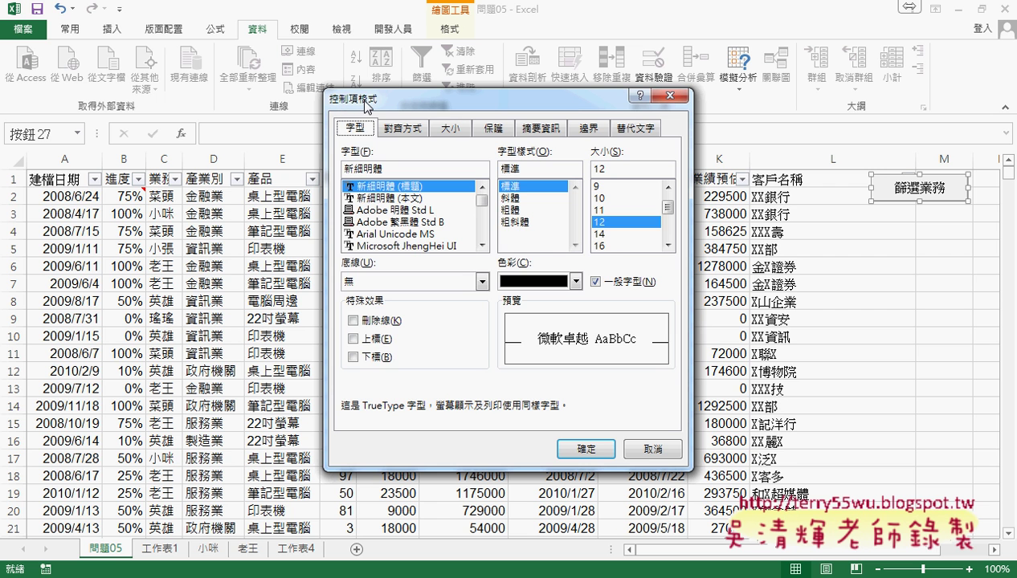
{"action": "left_click", "coordinate": [540, 129]}
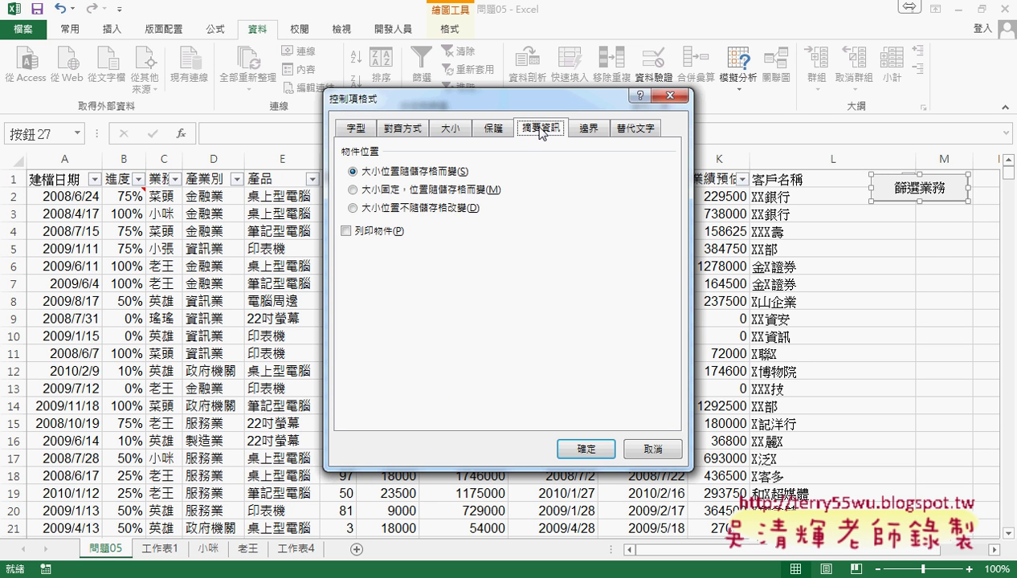
{"action": "left_click", "coordinate": [441, 210]}
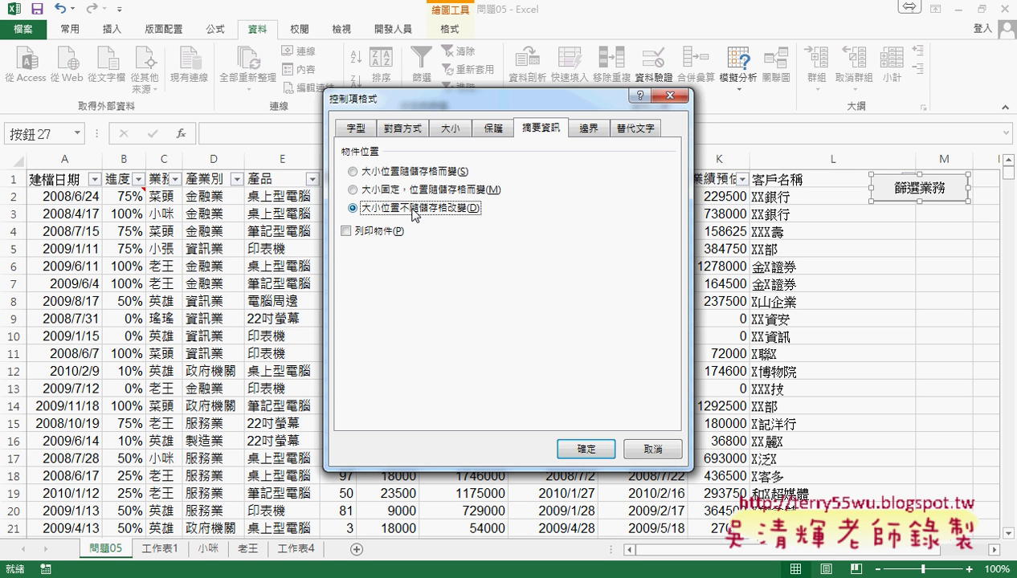
{"action": "left_click", "coordinate": [587, 448]}
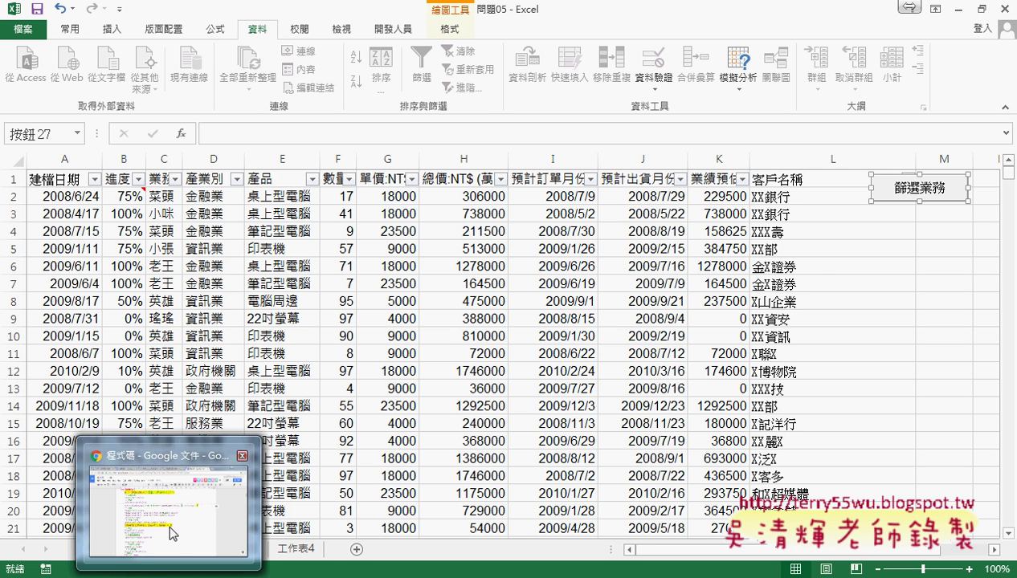
{"action": "left_click", "coordinate": [168, 522]}
Step: Scroll the 程式碼 notes past the button-deformation section to the 如何將篩選改為關鍵字查詢 heading
{"action": "scroll", "coordinate": [347, 372], "scroll_direction": "down", "scroll_amount": 2}
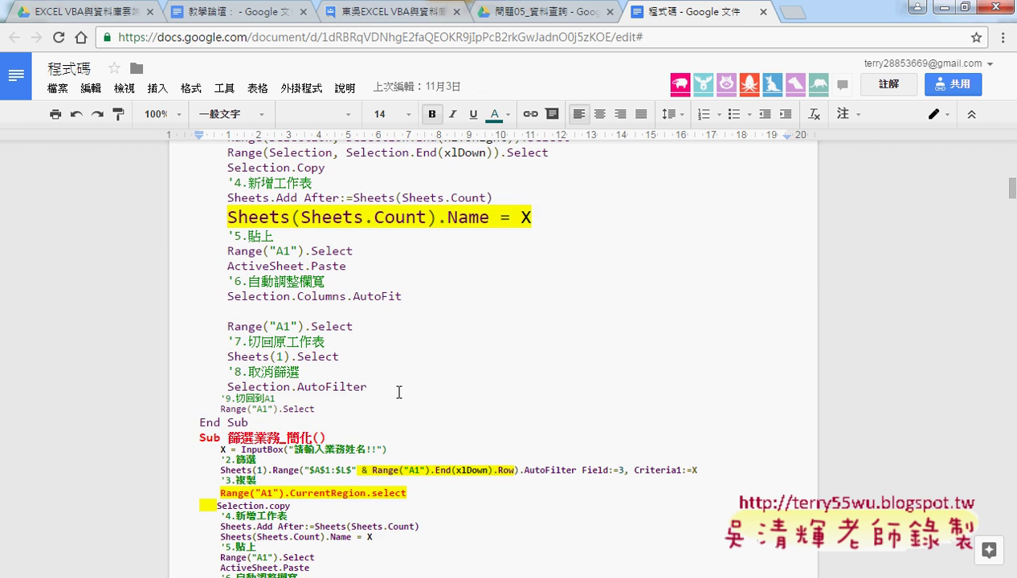
{"action": "scroll", "coordinate": [399, 392], "scroll_direction": "down", "scroll_amount": 2}
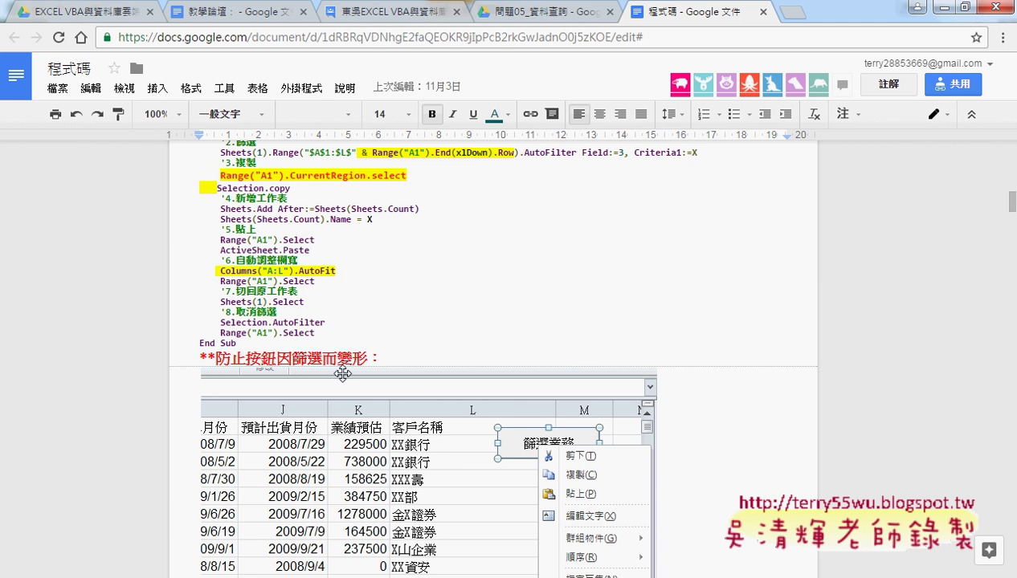
{"action": "scroll", "coordinate": [398, 392], "scroll_direction": "down", "scroll_amount": 4}
{"action": "scroll", "coordinate": [271, 218], "scroll_direction": "up", "scroll_amount": 2}
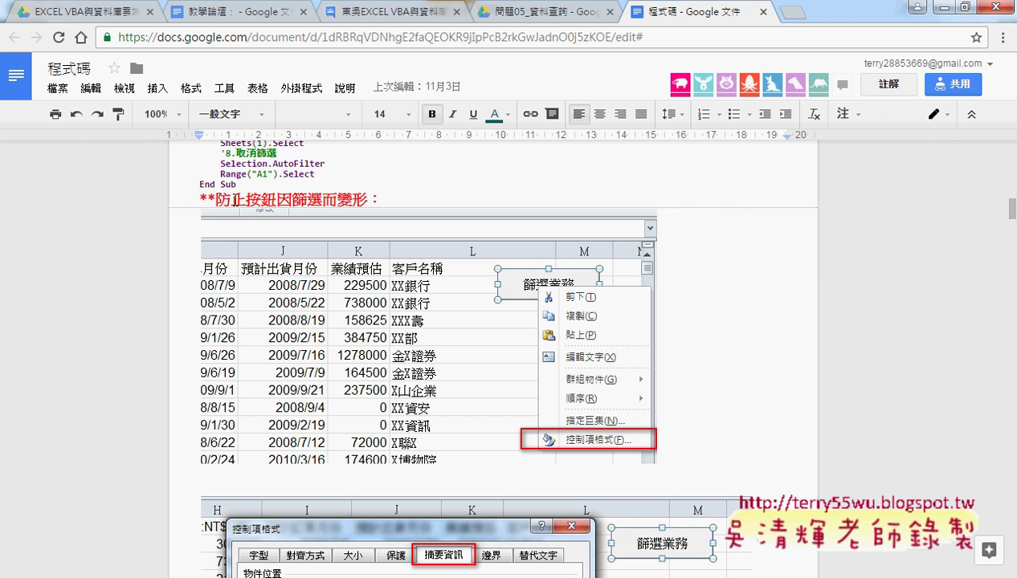
{"action": "scroll", "coordinate": [804, 349], "scroll_direction": "down", "scroll_amount": 2}
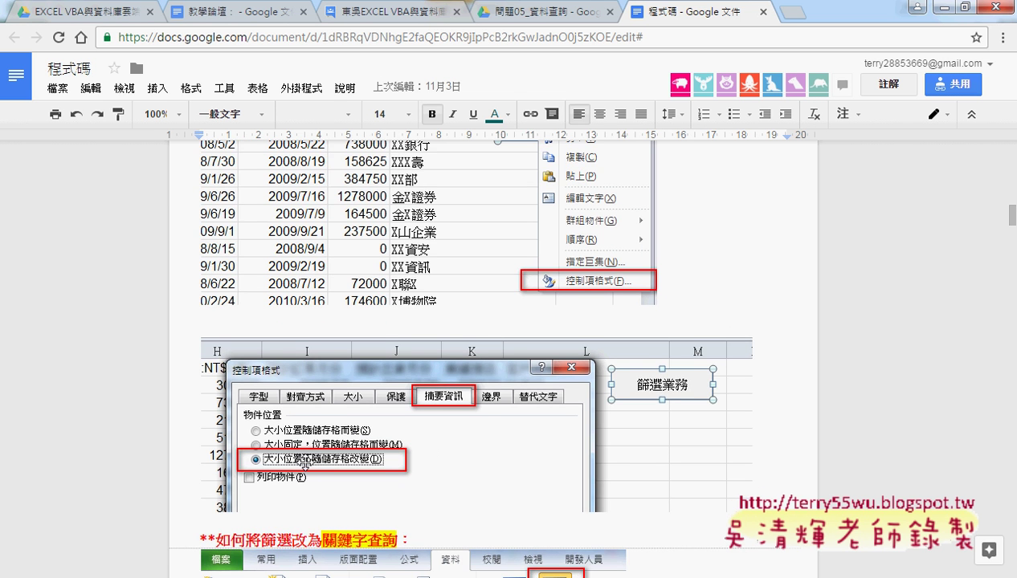
{"action": "scroll", "coordinate": [727, 444], "scroll_direction": "down", "scroll_amount": 1}
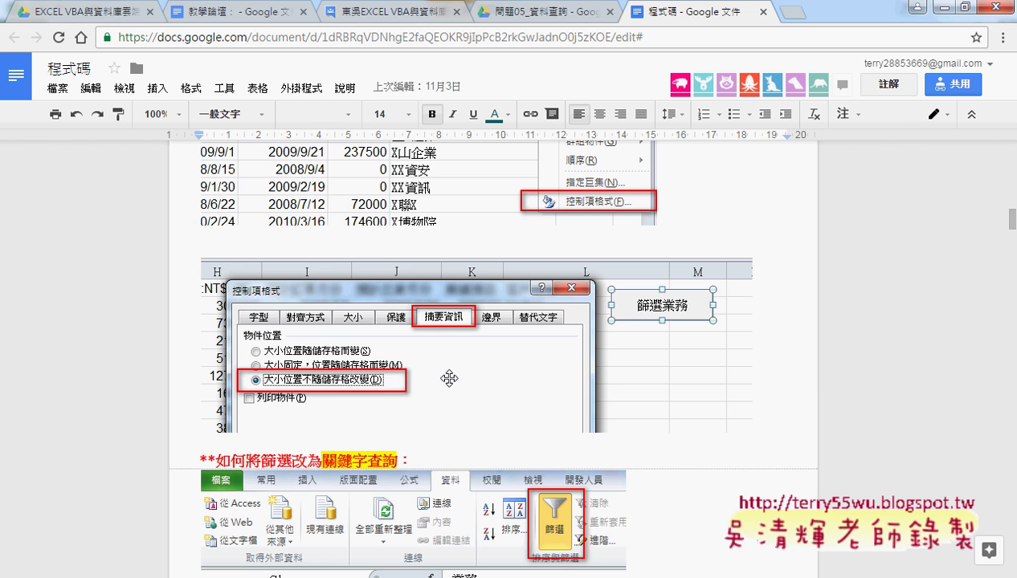
{"action": "scroll", "coordinate": [808, 373], "scroll_direction": "down", "scroll_amount": 2}
{"action": "scroll", "coordinate": [817, 379], "scroll_direction": "down", "scroll_amount": 2}
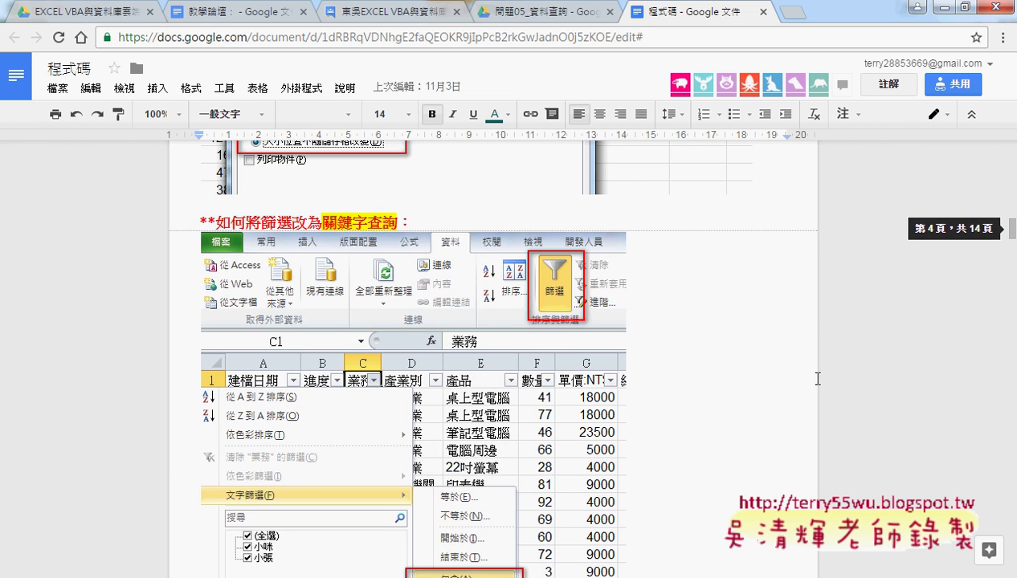
{"action": "scroll", "coordinate": [817, 378], "scroll_direction": "up", "scroll_amount": 1}
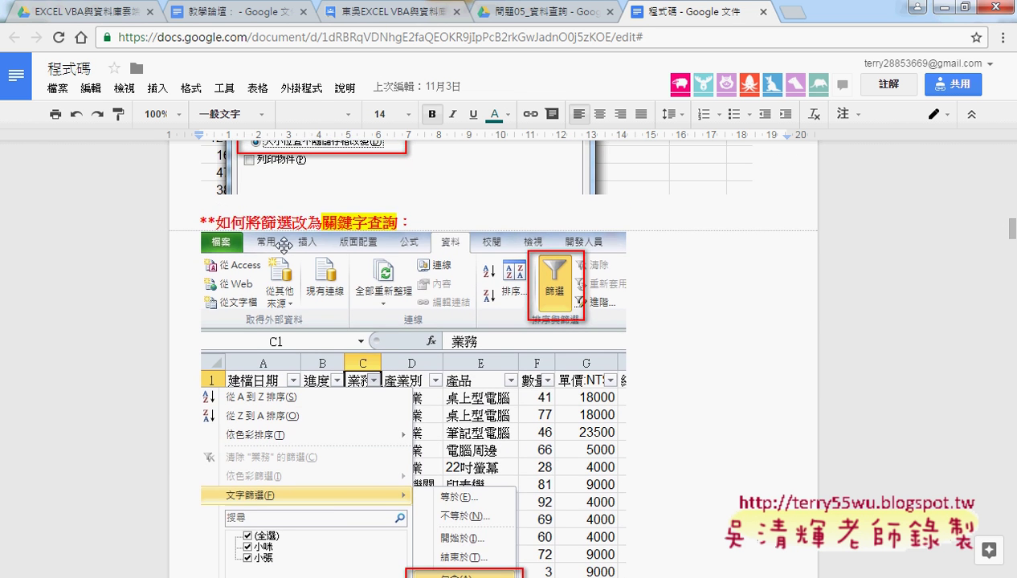
Step: Highlight the 關鍵字查詢 heading and scroll to the 方法1 and 方法2 keyword filter code
{"action": "left_click_drag", "start_coordinate": [322, 221], "coordinate": [397, 222]}
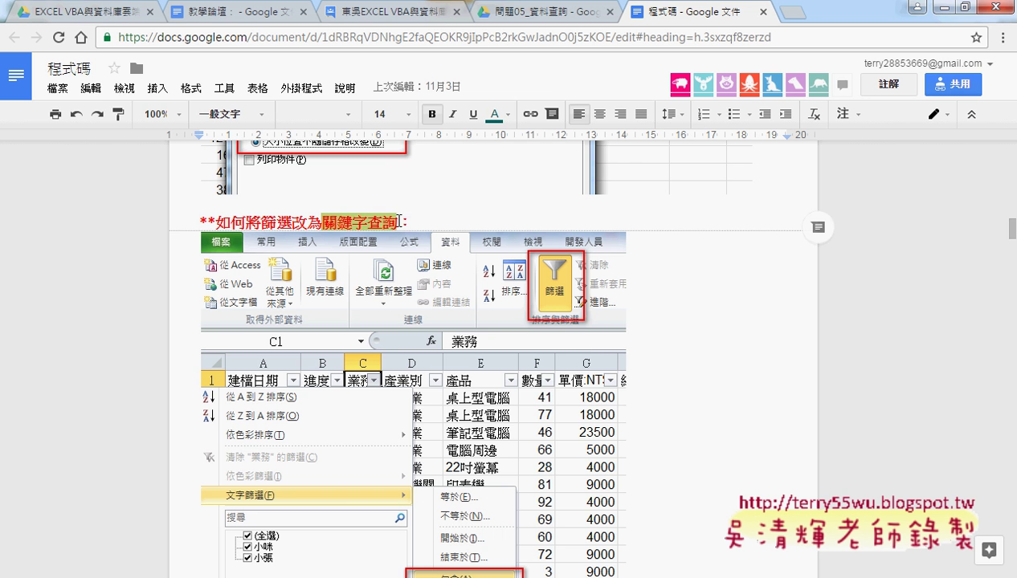
{"action": "scroll", "coordinate": [664, 260], "scroll_direction": "down", "scroll_amount": 2}
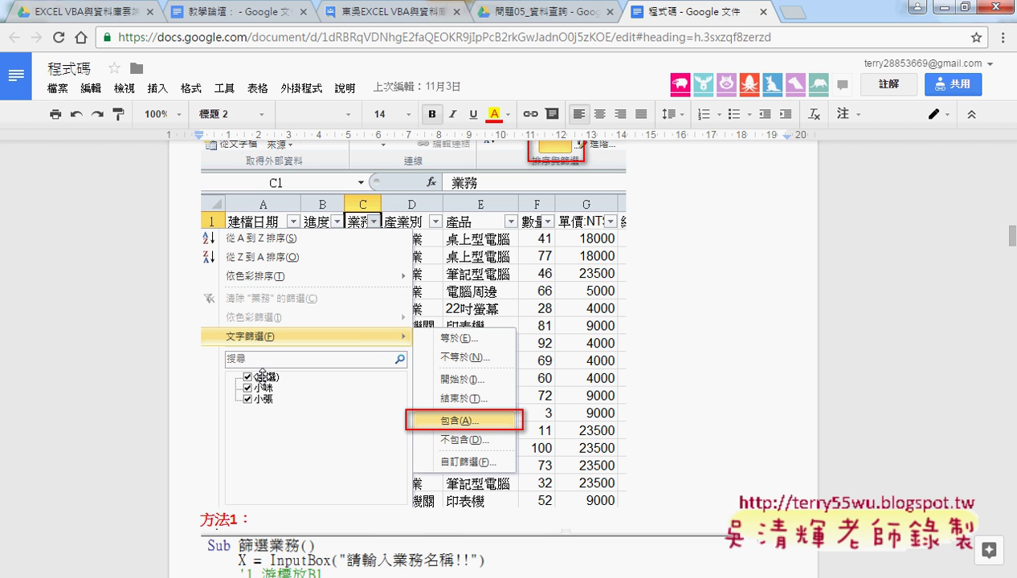
{"action": "scroll", "coordinate": [410, 363], "scroll_direction": "down", "scroll_amount": 4}
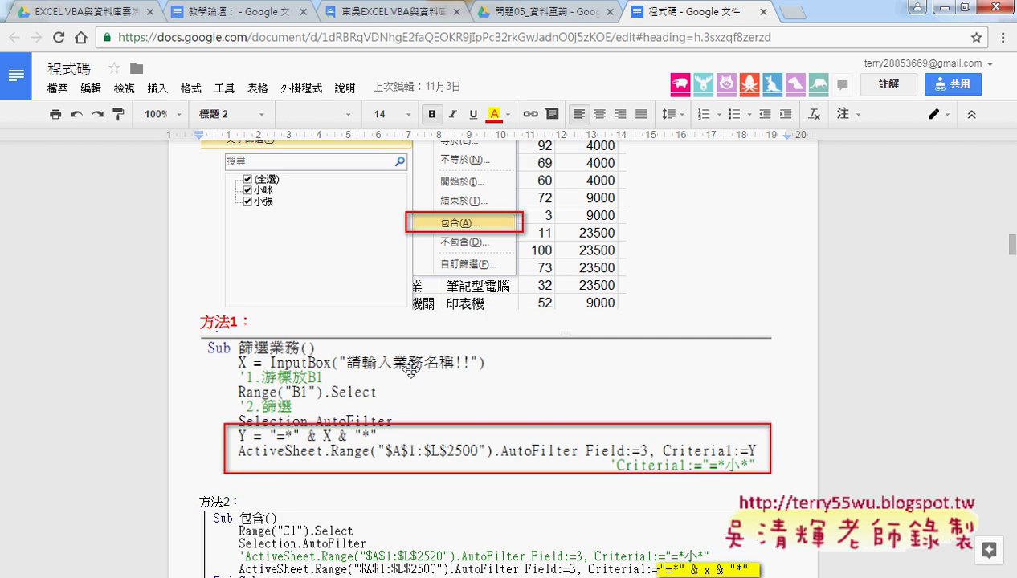
{"action": "scroll", "coordinate": [426, 353], "scroll_direction": "down", "scroll_amount": 1}
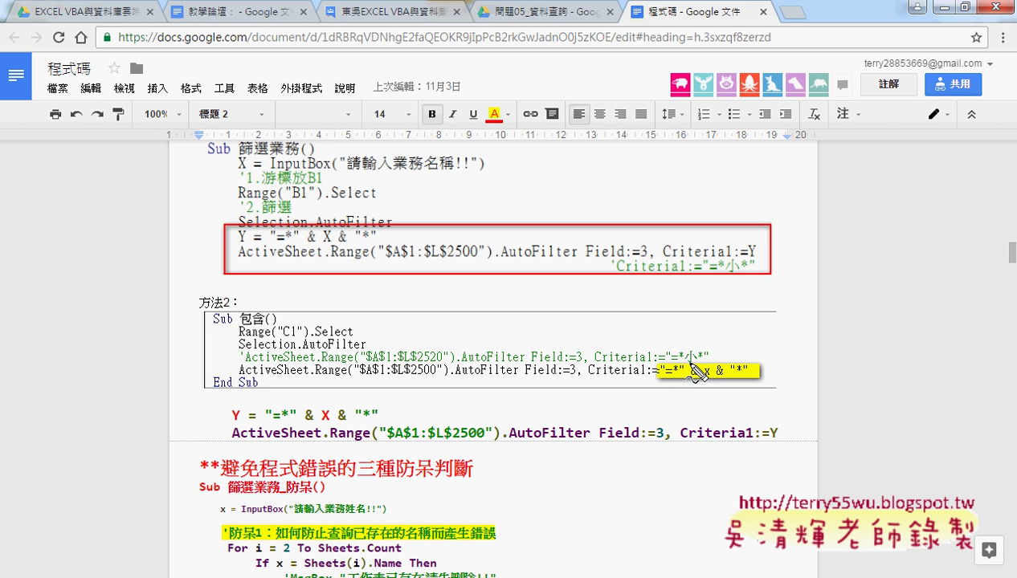
Step: Circle the "=*" in the commented 方法2 criteria line in red and mark it 2
{"action": "left_click_drag", "start_coordinate": [689, 363], "coordinate": [696, 362]}
{"action": "mouse_move", "coordinate": [680, 345]}
{"action": "left_mouse_down"}
{"action": "mouse_move", "coordinate": [686, 366]}
{"action": "mouse_move", "coordinate": [709, 359]}
{"action": "left_mouse_up"}
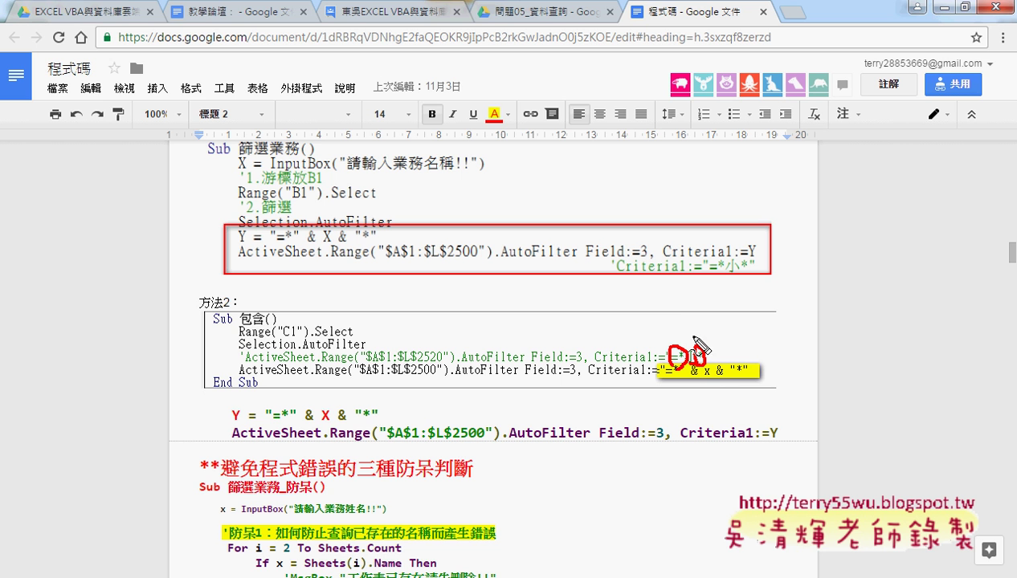
{"action": "left_click_drag", "start_coordinate": [674, 312], "coordinate": [736, 356]}
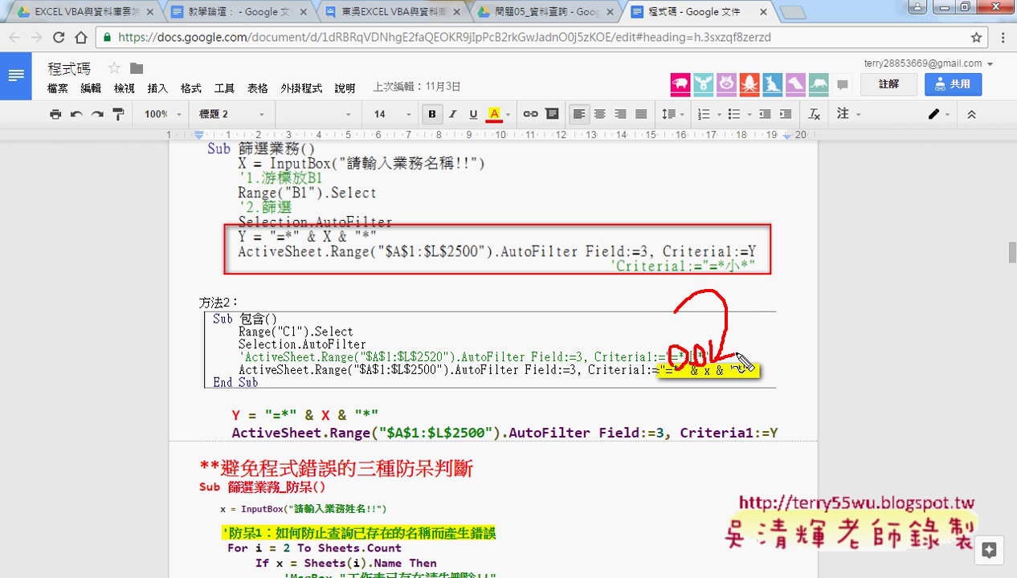
{"action": "key", "text": "Escape"}
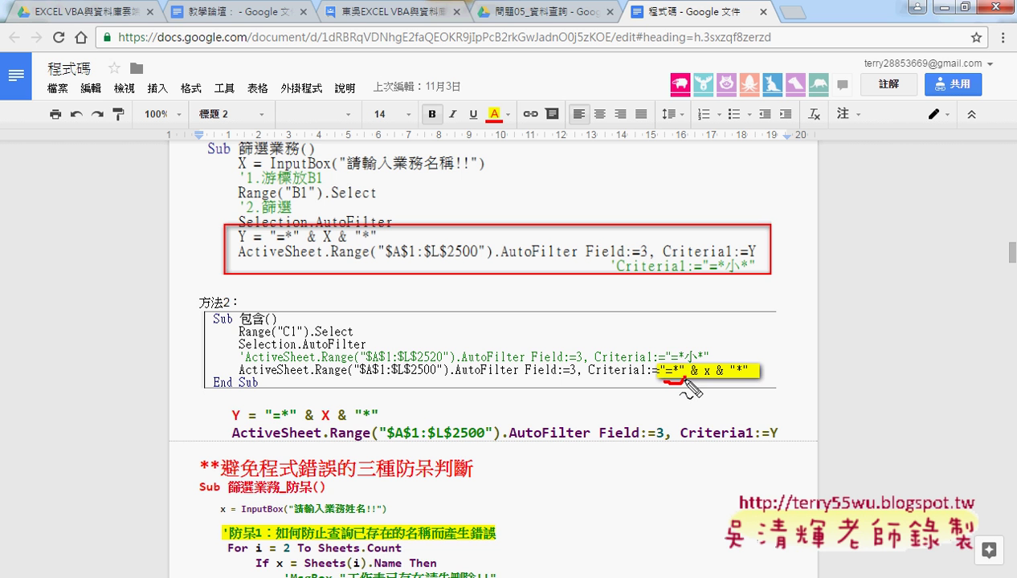
Step: Circle the "=*" and "*" wildcards around X, then scroll to the 防呆判斷 section
{"action": "left_click_drag", "start_coordinate": [681, 372], "coordinate": [662, 368]}
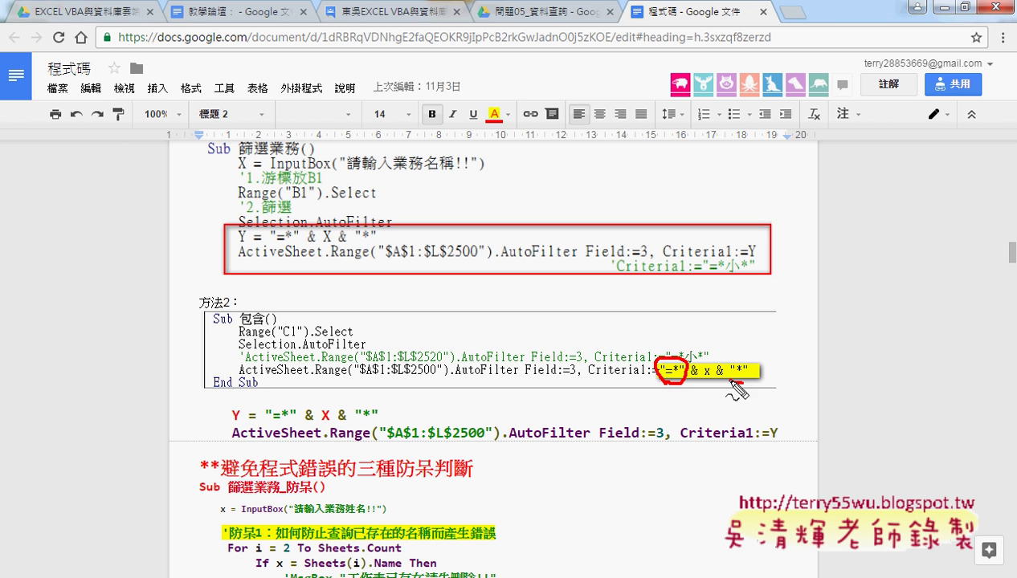
{"action": "mouse_move", "coordinate": [730, 380]}
{"action": "left_mouse_down"}
{"action": "mouse_move", "coordinate": [763, 374]}
{"action": "mouse_move", "coordinate": [753, 388]}
{"action": "left_mouse_up"}
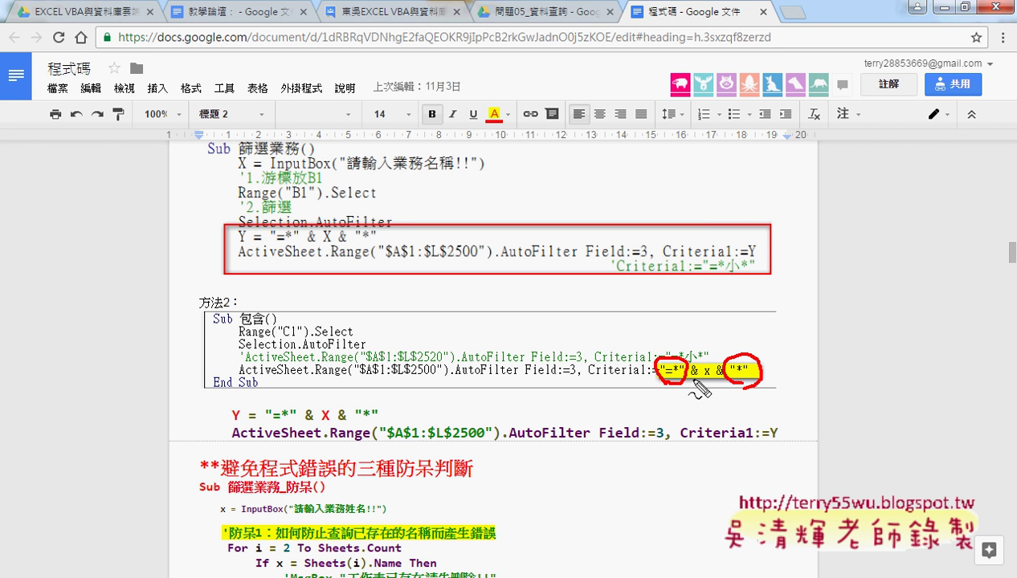
{"action": "key", "text": "Escape"}
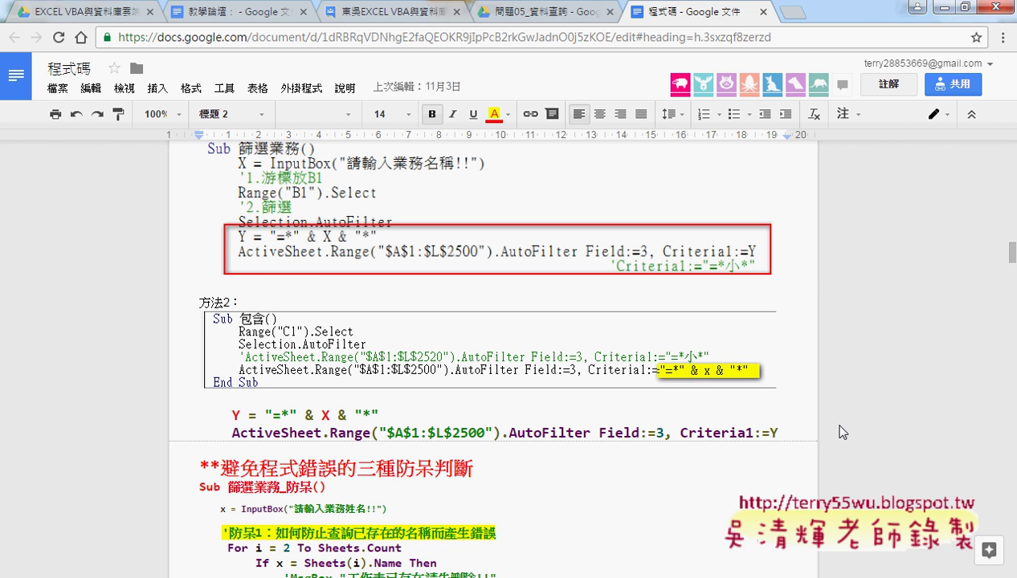
{"action": "scroll", "coordinate": [842, 433], "scroll_direction": "down", "scroll_amount": 3}
{"action": "scroll", "coordinate": [842, 432], "scroll_direction": "down", "scroll_amount": 2}
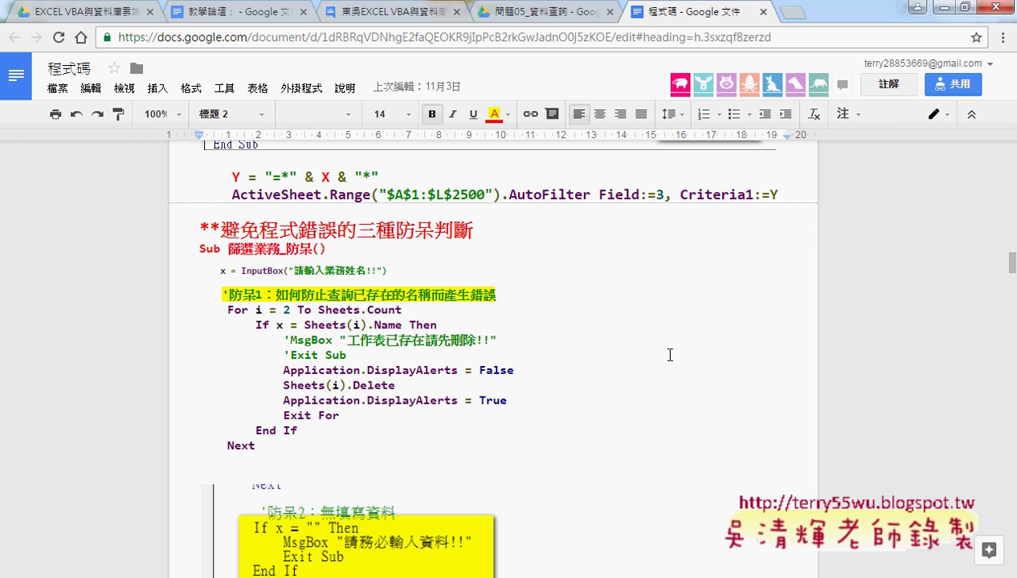
Step: Highlight 防呆判斷 in the heading and select the 防呆1 code block through Next
{"action": "left_click_drag", "start_coordinate": [394, 232], "coordinate": [473, 232]}
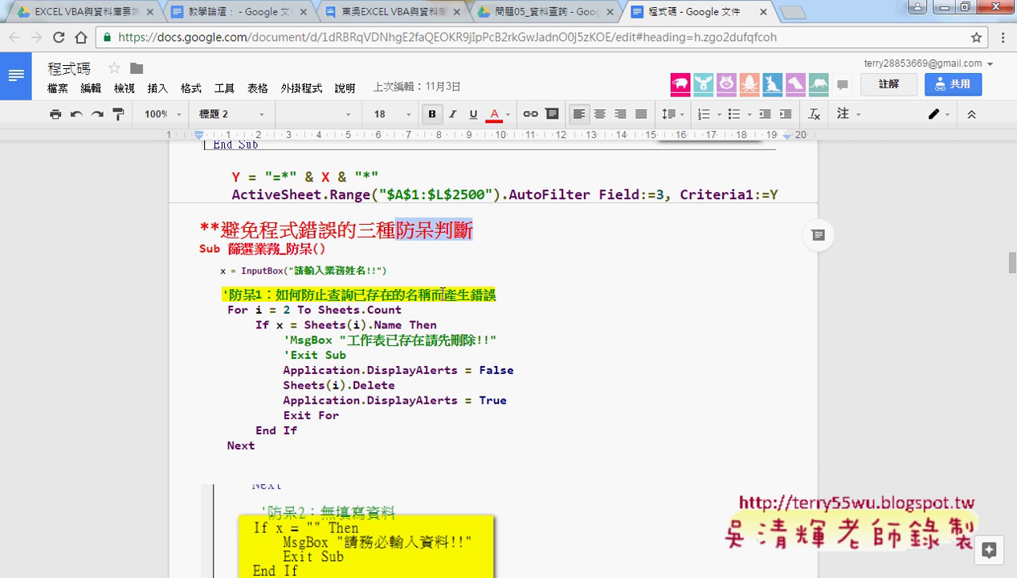
{"action": "mouse_move", "coordinate": [255, 446]}
{"action": "left_mouse_down"}
{"action": "mouse_move", "coordinate": [201, 364]}
{"action": "mouse_move", "coordinate": [176, 295]}
{"action": "left_mouse_up"}
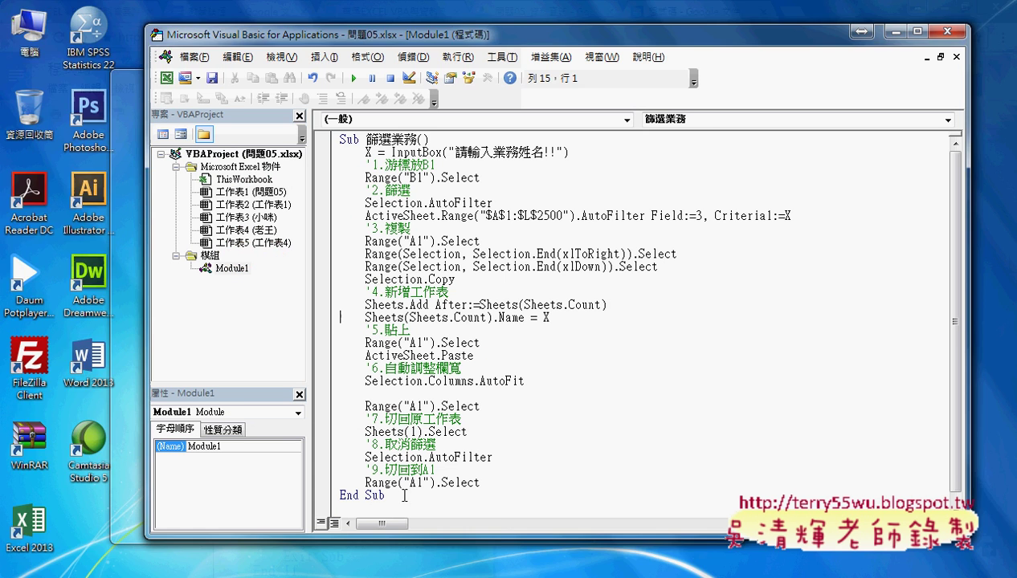
Step: Paste a copy of the 篩選業務 macro below its End Sub in Module1
{"action": "left_click", "coordinate": [402, 494]}
{"action": "left_click_drag", "start_coordinate": [340, 153], "coordinate": [357, 569]}
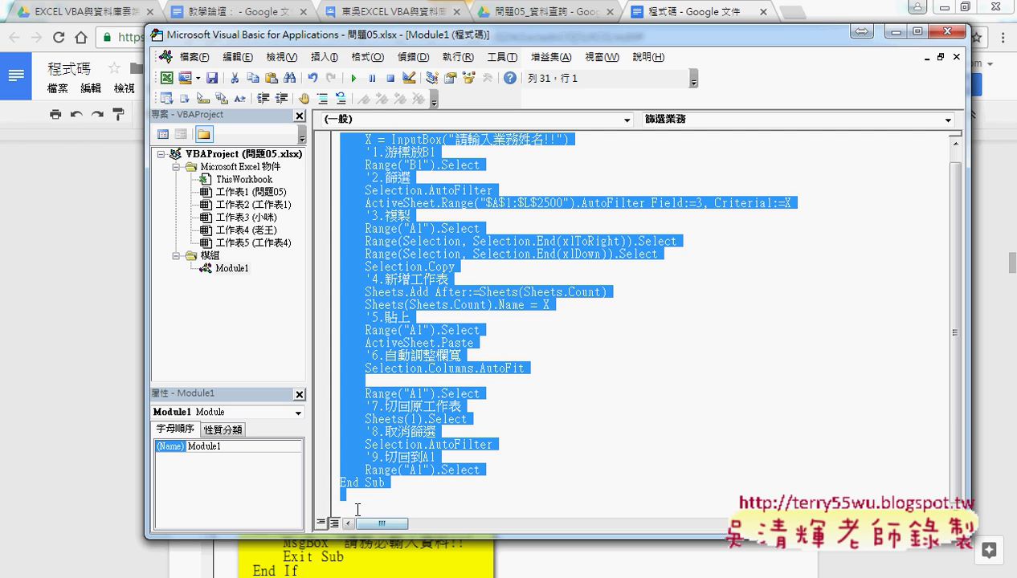
{"action": "left_click", "coordinate": [431, 490]}
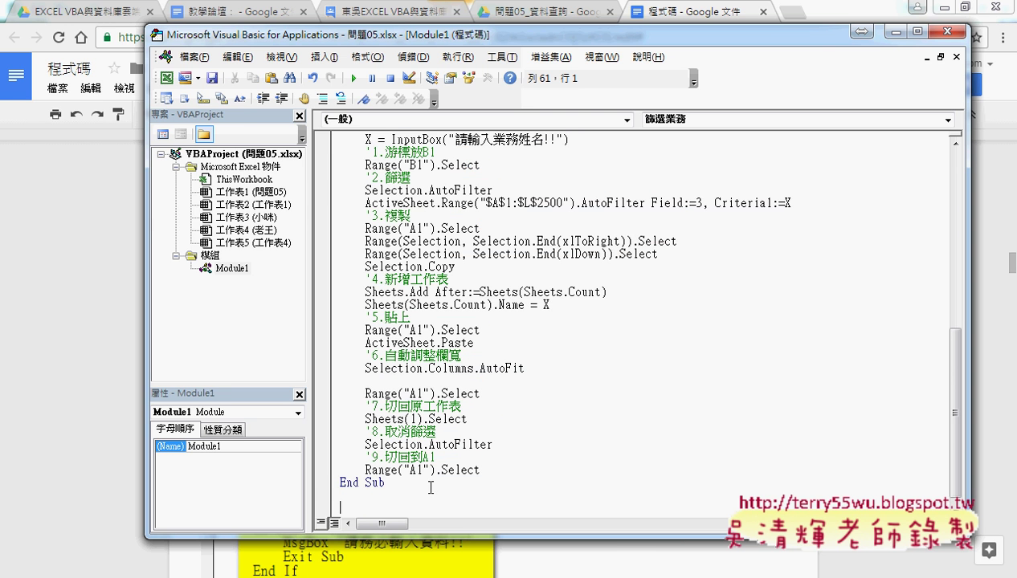
{"action": "key", "text": "ctrl+v"}
{"action": "scroll", "coordinate": [415, 400], "scroll_direction": "down", "scroll_amount": 3}
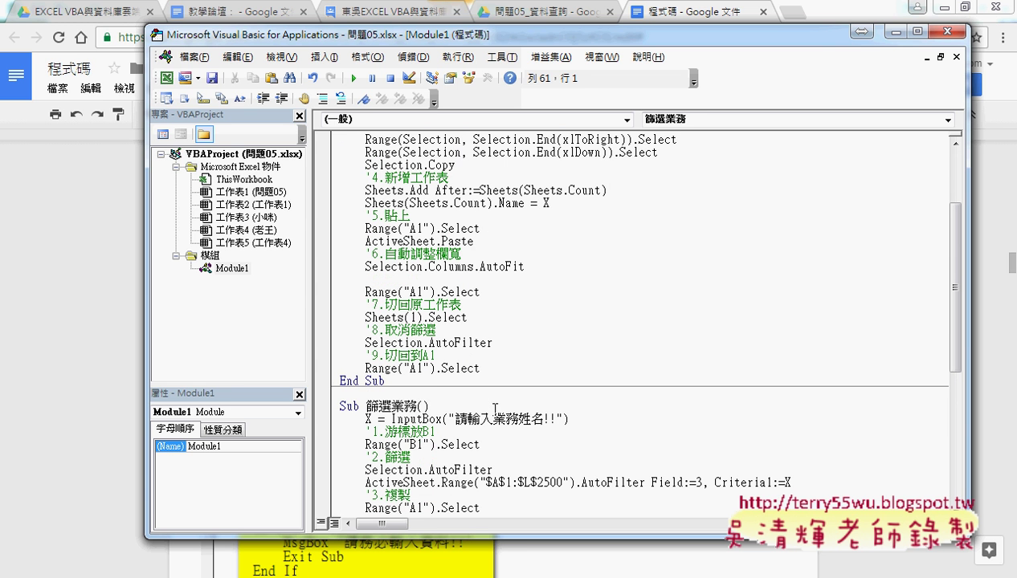
Step: Rename the copied macro to 篩選業務_防呆 using the _防呆 suffix from the notes
{"action": "left_click", "coordinate": [416, 404]}
{"action": "type", "text": "_"}
{"action": "left_click", "coordinate": [54, 387]}
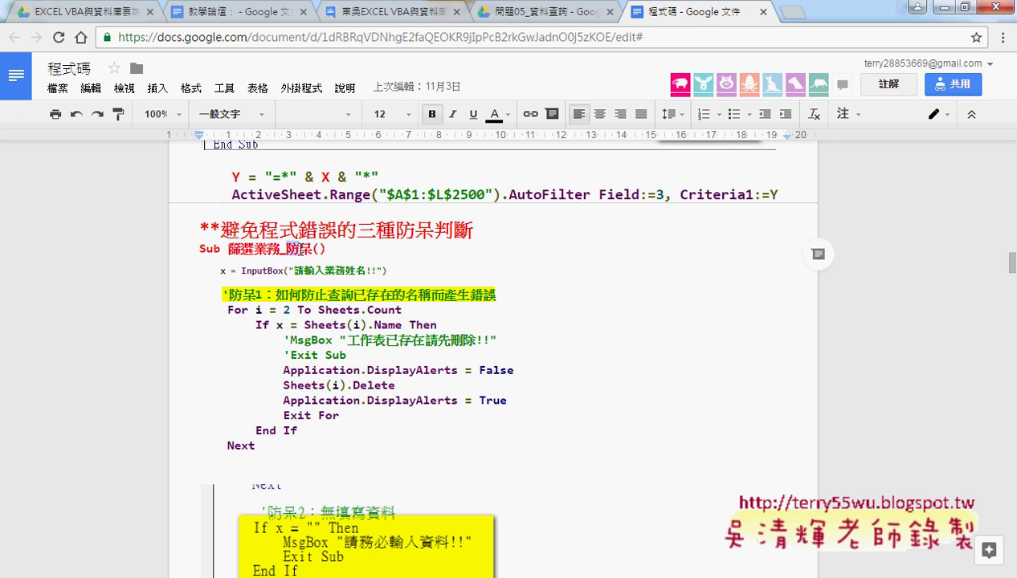
{"action": "left_click_drag", "start_coordinate": [279, 248], "coordinate": [313, 249]}
{"action": "key", "text": "ctrl+c"}
{"action": "left_click", "coordinate": [943, 9]}
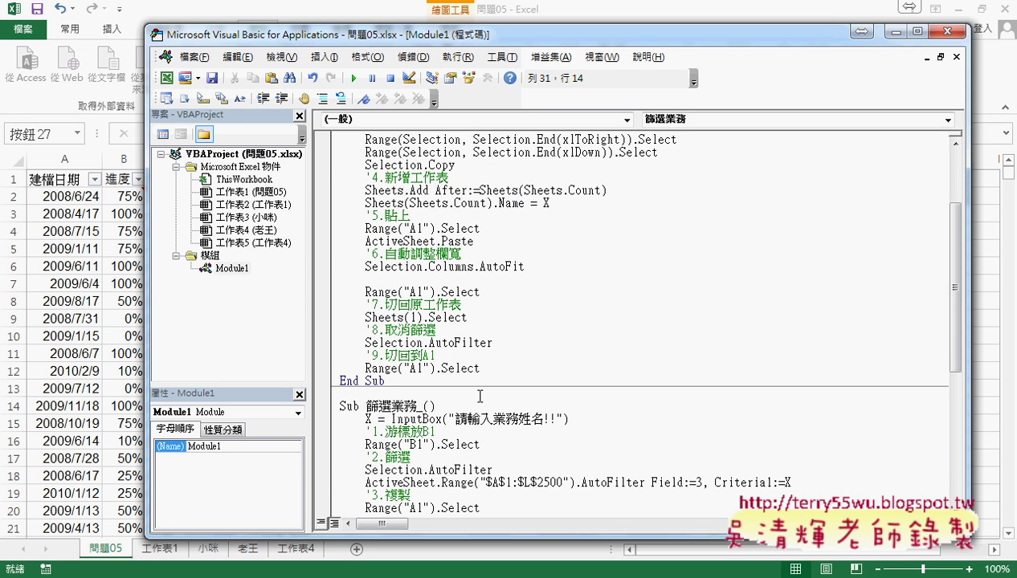
{"action": "key", "text": "ctrl+v"}
{"action": "left_click", "coordinate": [429, 404]}
{"action": "key", "text": "BackSpace"}
{"action": "key", "text": "alt+Tab"}
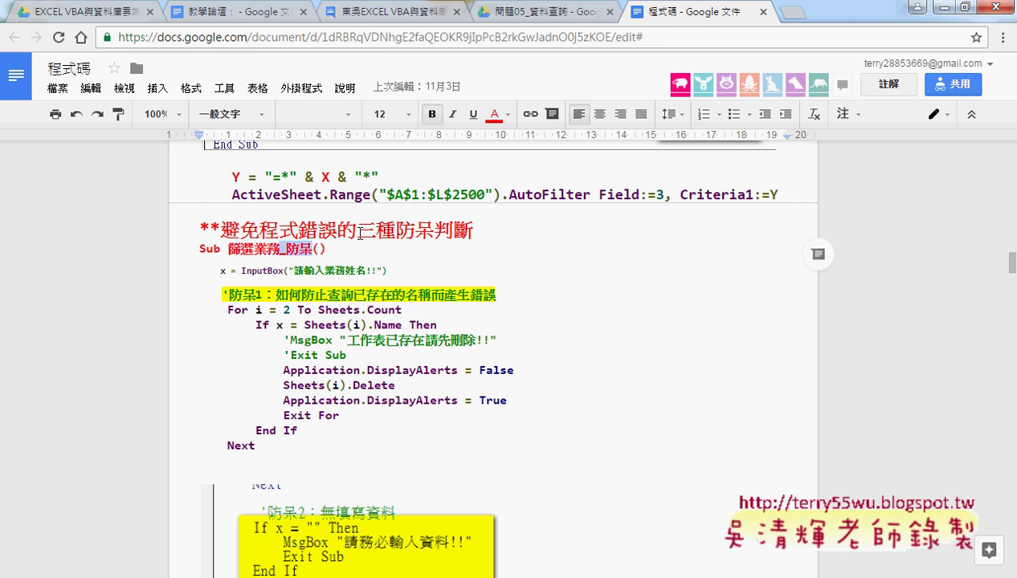
Step: Highlight 三種 in the heading and select the 防呆1 code from its comment line to Next
{"action": "left_click_drag", "start_coordinate": [358, 232], "coordinate": [394, 231]}
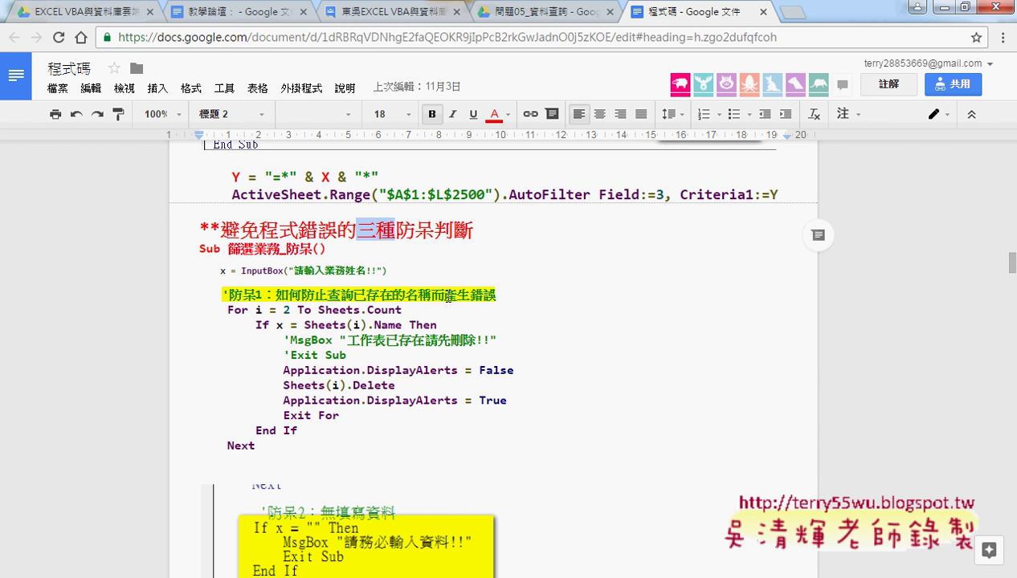
{"action": "scroll", "coordinate": [731, 391], "scroll_direction": "down", "scroll_amount": 3}
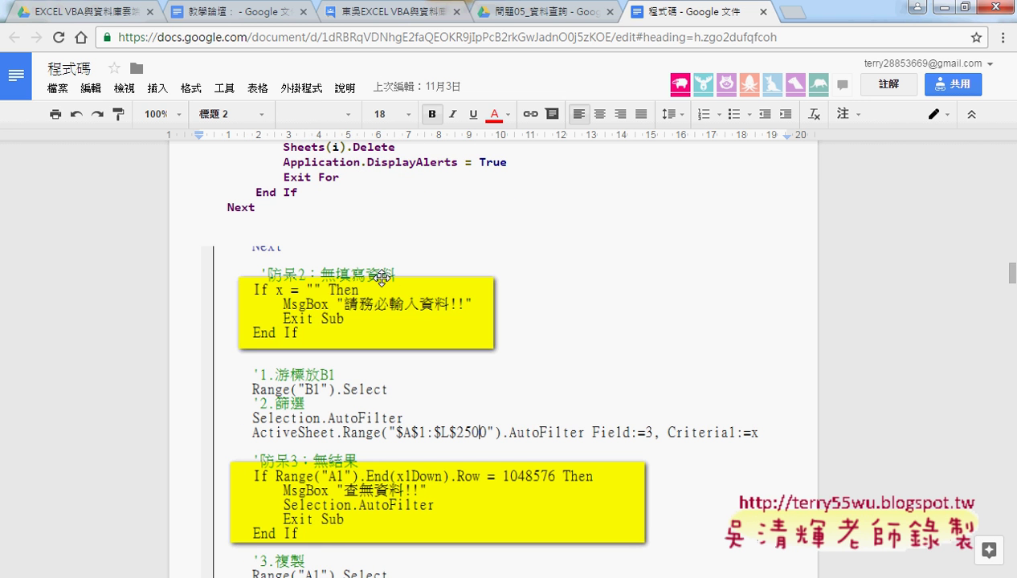
{"action": "scroll", "coordinate": [381, 277], "scroll_direction": "down", "scroll_amount": 1}
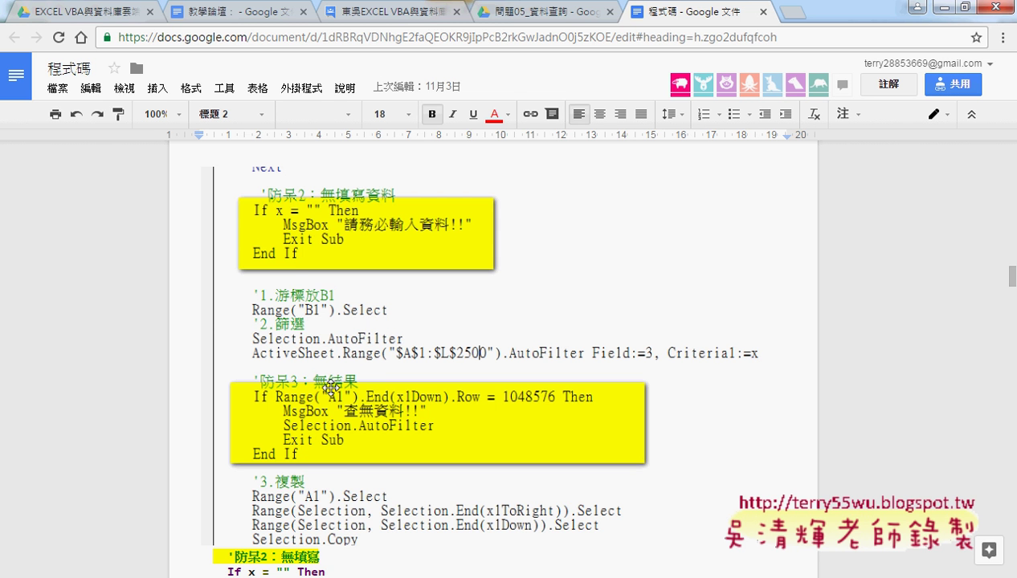
{"action": "scroll", "coordinate": [331, 388], "scroll_direction": "up", "scroll_amount": 3}
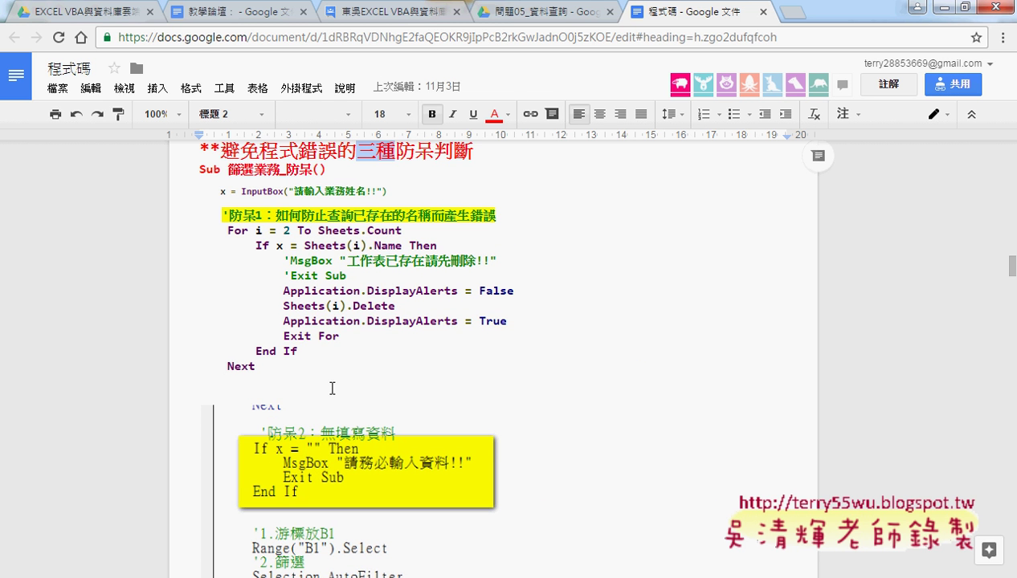
{"action": "left_click_drag", "start_coordinate": [267, 365], "coordinate": [184, 214]}
{"action": "key", "text": "ctrl+c"}
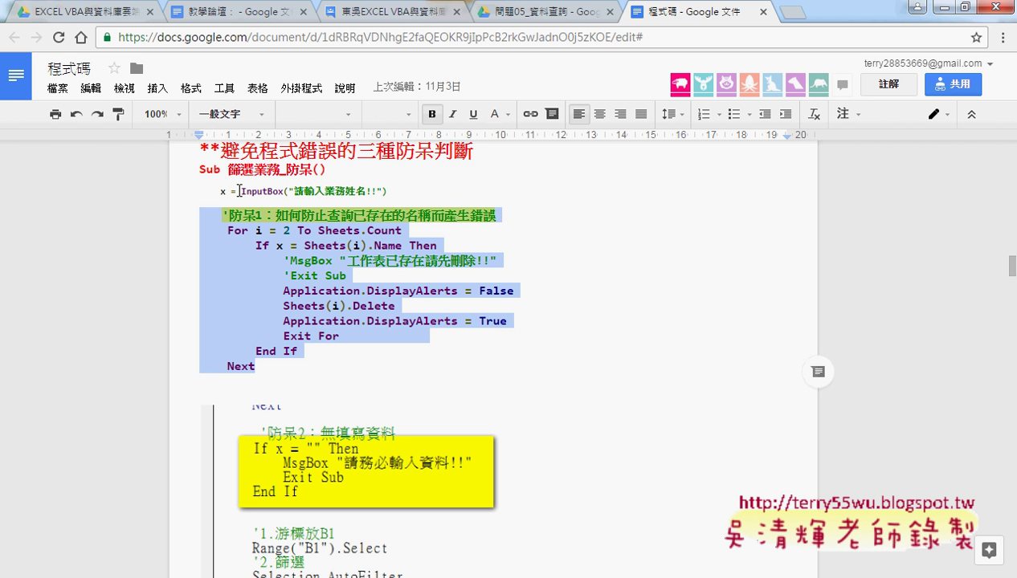
Step: Paste the 防呆1 loop on a new line right after the InputBox line in 篩選業務_防呆
{"action": "left_click", "coordinate": [299, 569]}
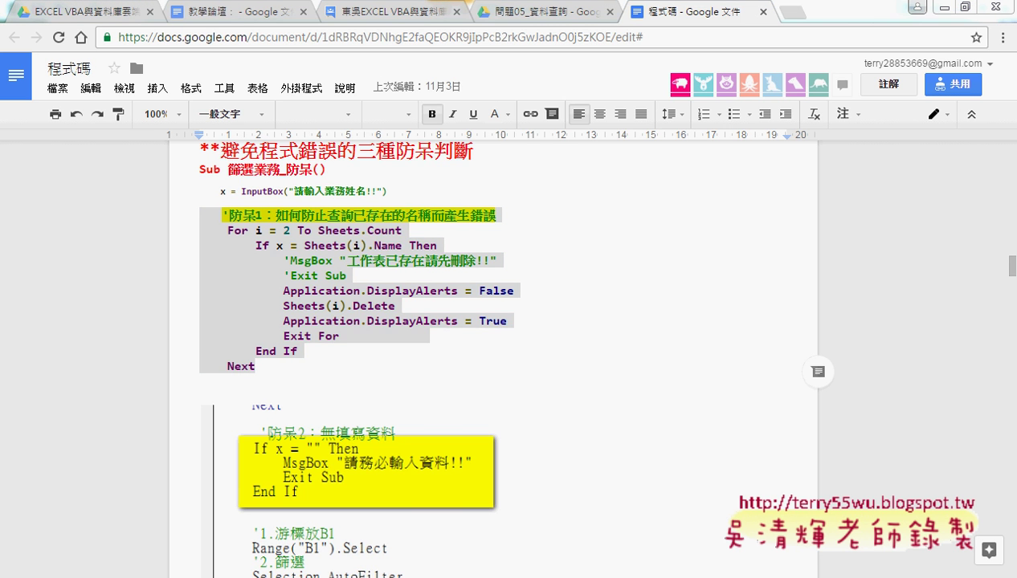
{"action": "left_click", "coordinate": [399, 524]}
{"action": "scroll", "coordinate": [474, 352], "scroll_direction": "up", "scroll_amount": 4}
{"action": "scroll", "coordinate": [474, 352], "scroll_direction": "down", "scroll_amount": 3}
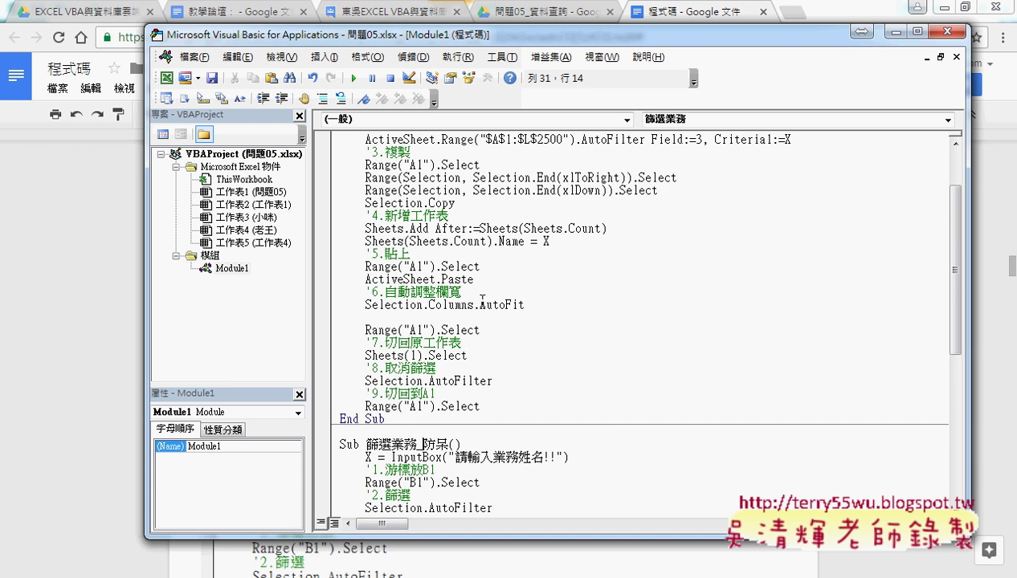
{"action": "scroll", "coordinate": [470, 321], "scroll_direction": "down", "scroll_amount": 3}
{"action": "scroll", "coordinate": [545, 272], "scroll_direction": "down", "scroll_amount": 2}
{"action": "left_click", "coordinate": [594, 266]}
{"action": "key", "text": "Return"}
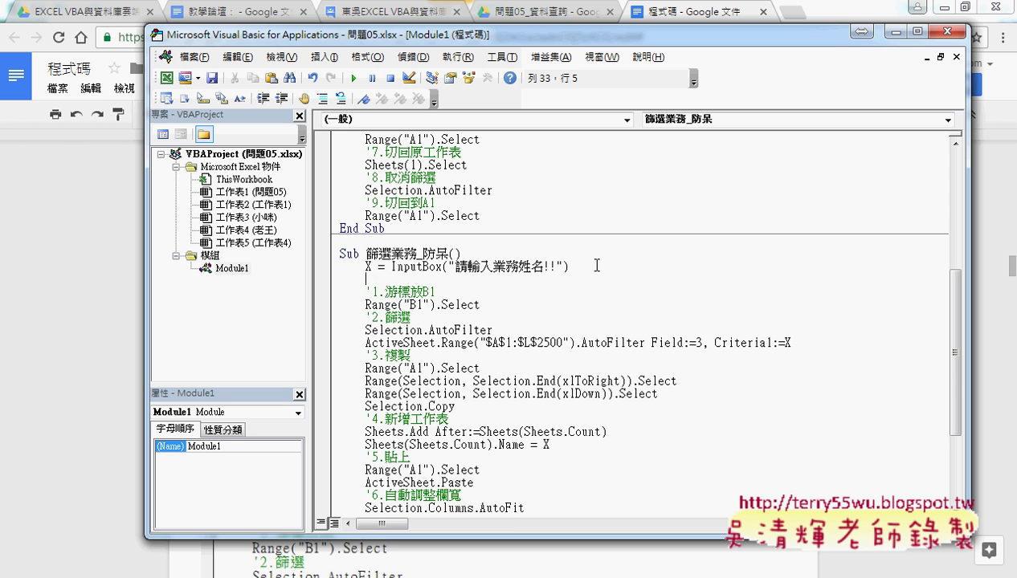
{"action": "key", "text": "ctrl+v"}
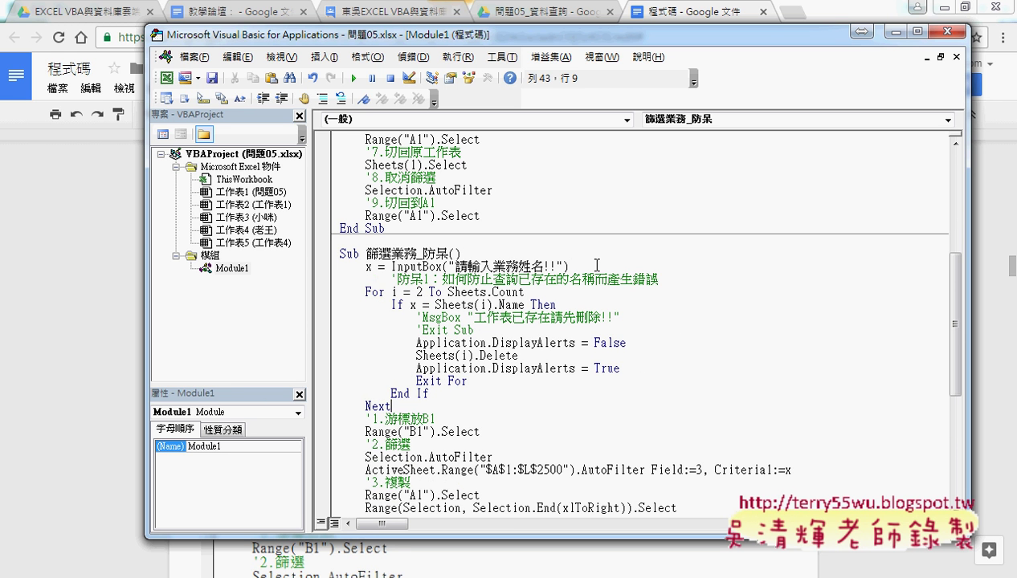
Step: Outdent the 防呆1 line as a comment and highlight the loop's i, 2 and Sheets.Count bounds
{"action": "left_click", "coordinate": [392, 278]}
{"action": "key", "text": "BackSpace"}
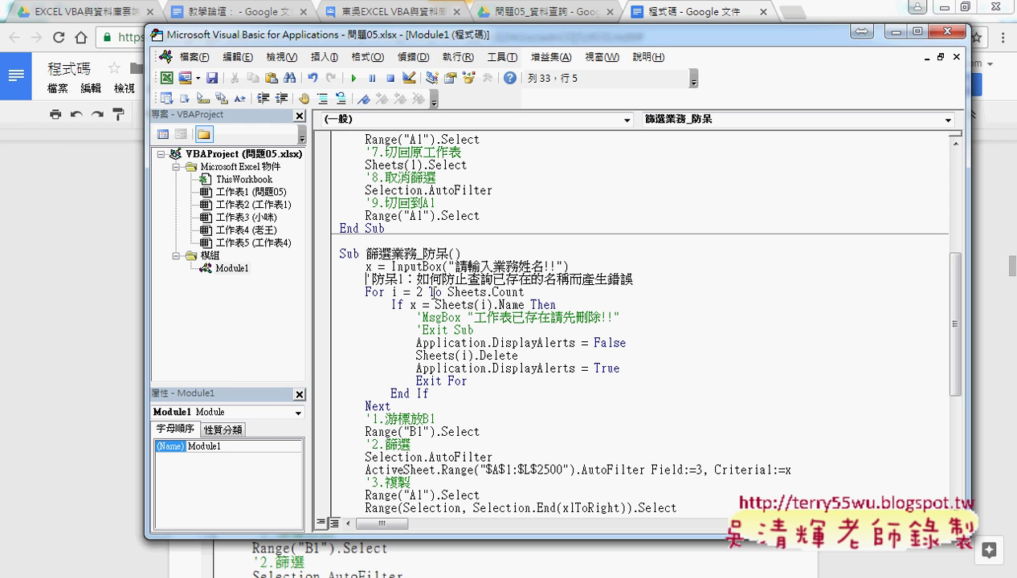
{"action": "type", "text": "'"}
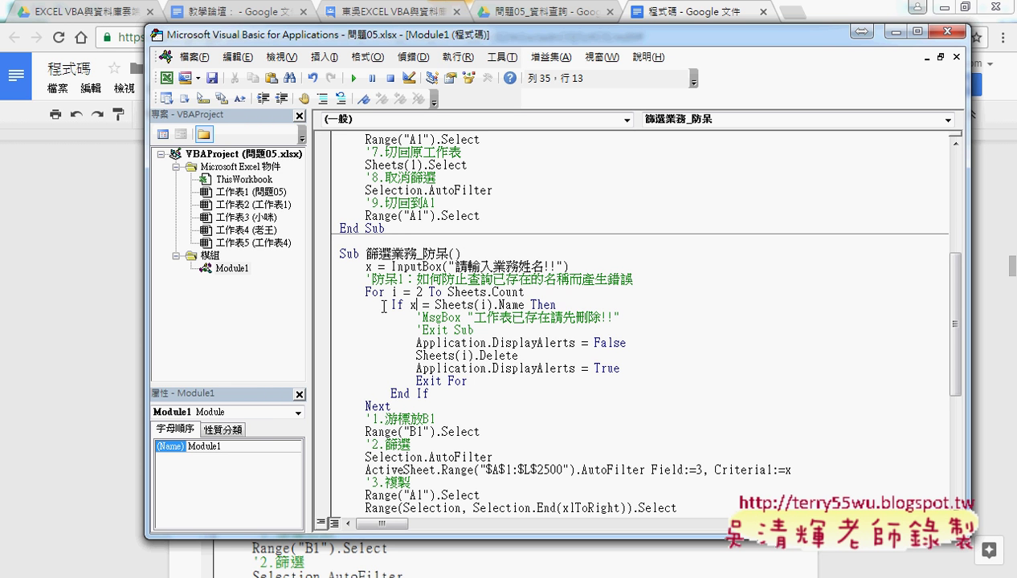
{"action": "double_click", "coordinate": [393, 292]}
{"action": "double_click", "coordinate": [418, 293]}
{"action": "left_click_drag", "start_coordinate": [448, 292], "coordinate": [526, 292]}
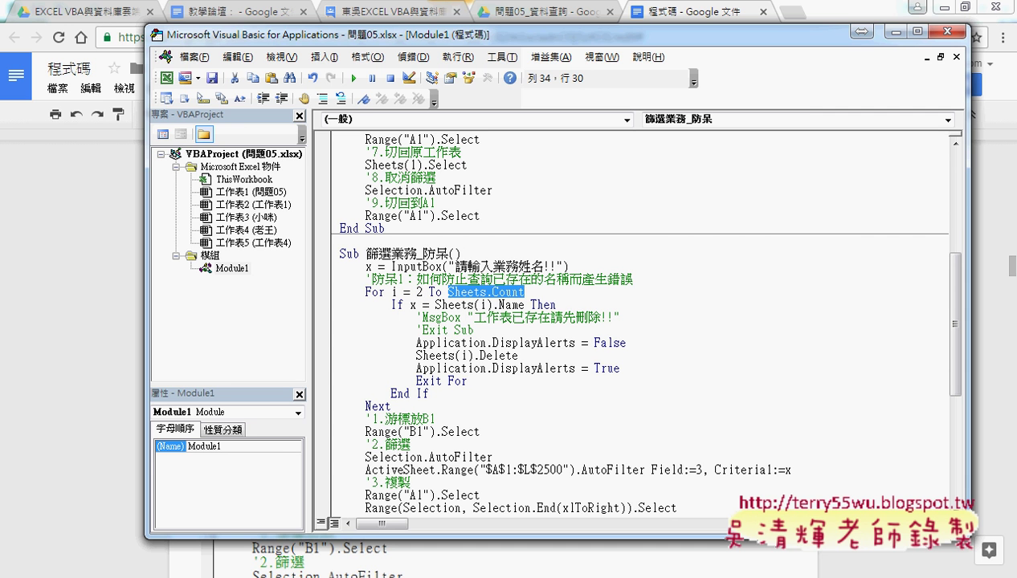
{"action": "mouse_move", "coordinate": [327, 560]}
{"action": "left_click", "coordinate": [229, 510]}
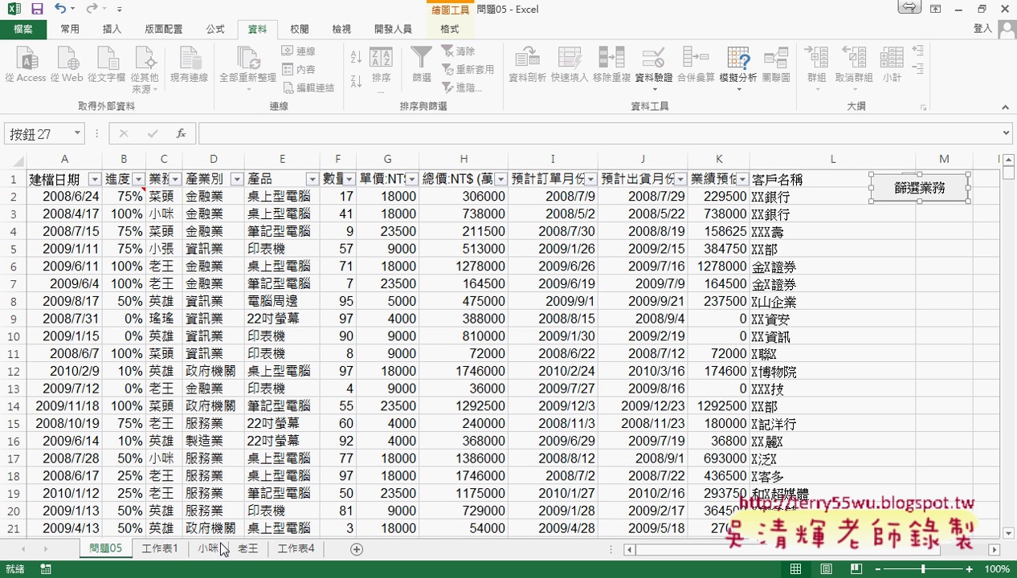
Step: Delete the MsgBox, Exit Sub and both DisplayAlerts lines so only the deletion and Exit For remain
{"action": "mouse_move", "coordinate": [442, 554]}
{"action": "left_click", "coordinate": [402, 535]}
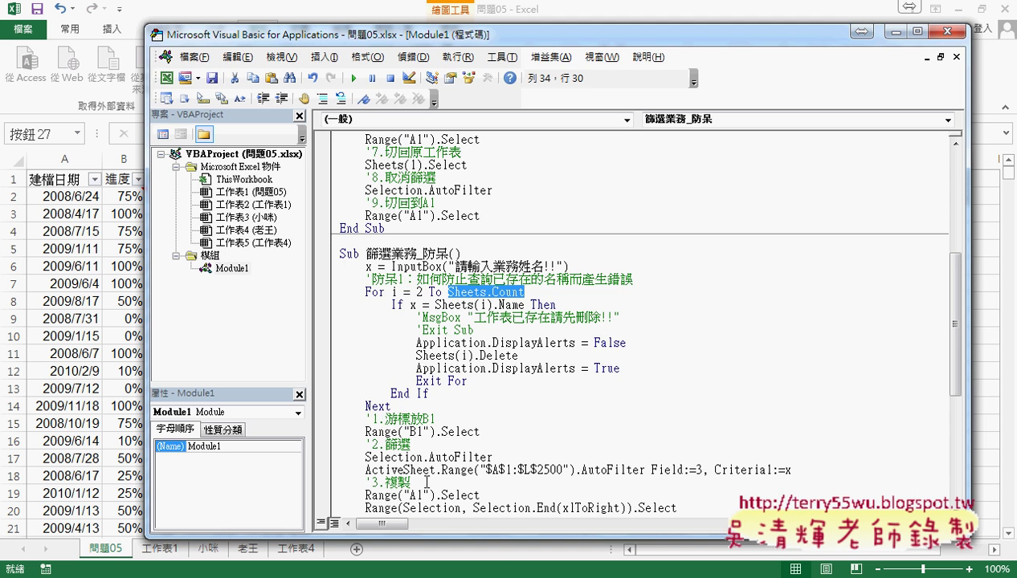
{"action": "left_click_drag", "start_coordinate": [410, 305], "coordinate": [526, 305]}
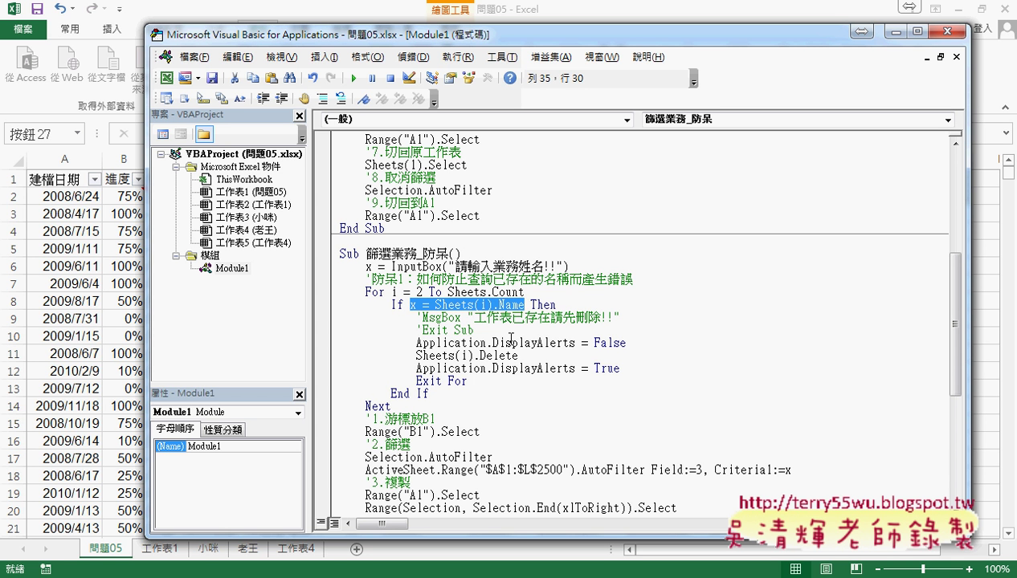
{"action": "left_click_drag", "start_coordinate": [626, 342], "coordinate": [327, 321]}
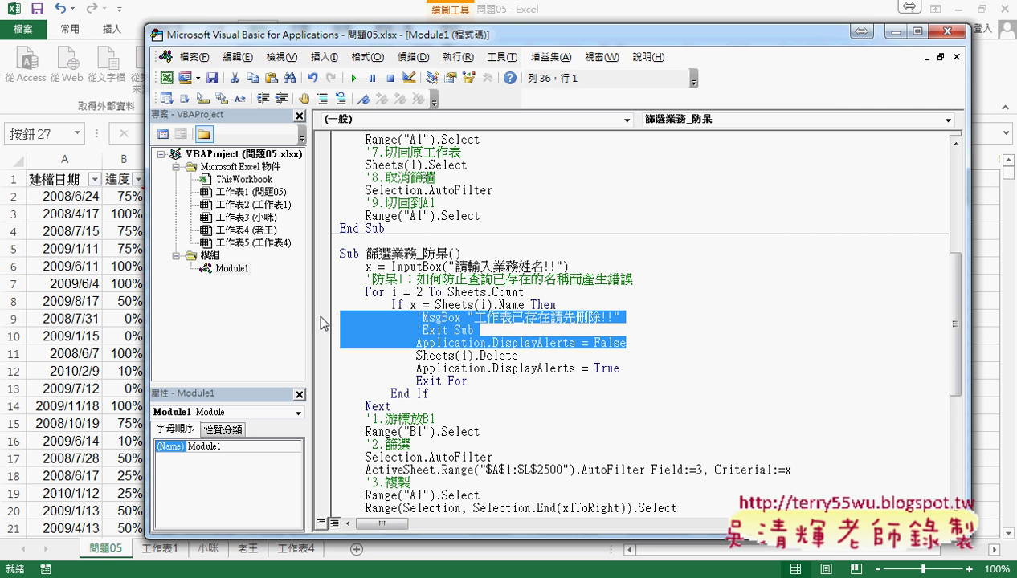
{"action": "key", "text": "Delete"}
{"action": "left_click_drag", "start_coordinate": [620, 330], "coordinate": [348, 331]}
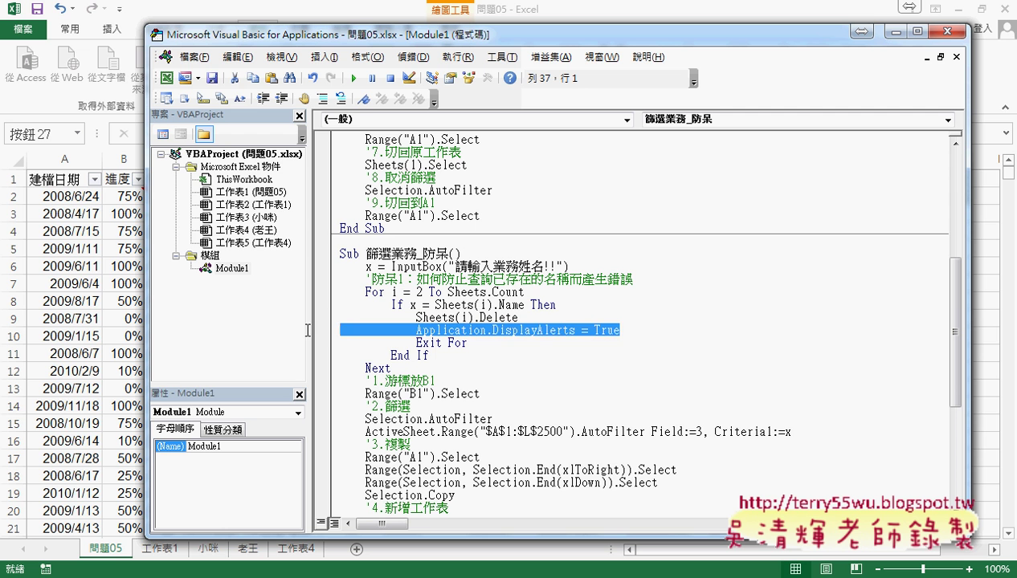
{"action": "key", "text": "Delete"}
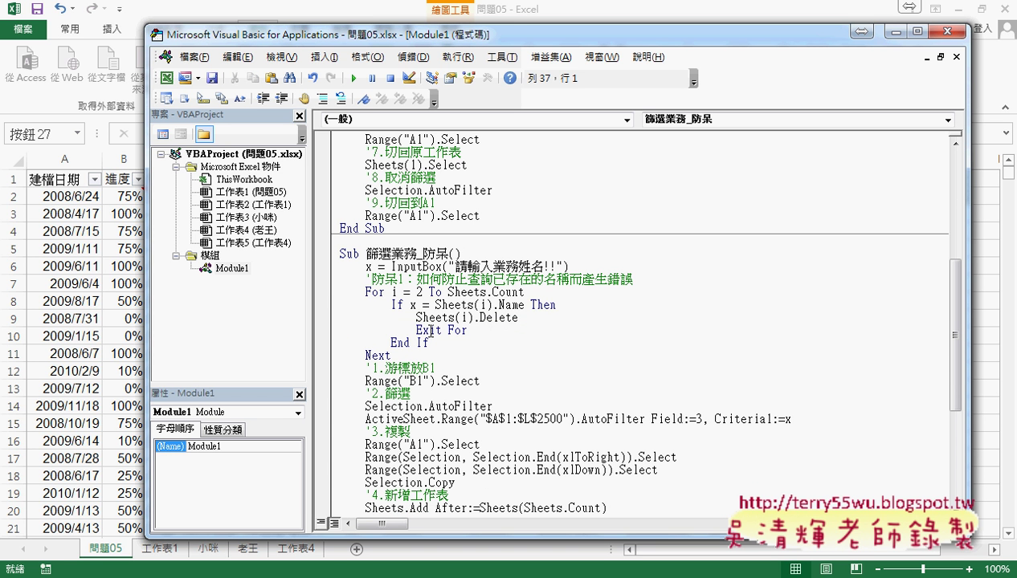
{"action": "left_click", "coordinate": [461, 330]}
Step: Set a breakpoint on the For line, run 篩選業務 for 小咪, and debug the resulting error 1004
{"action": "left_click", "coordinate": [323, 291]}
{"action": "left_click", "coordinate": [86, 289]}
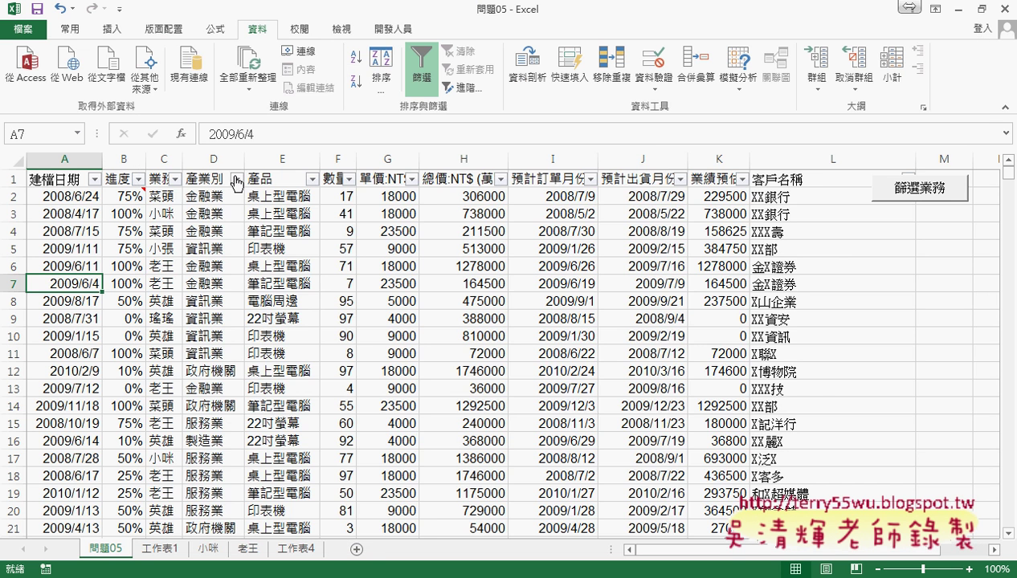
{"action": "left_click", "coordinate": [916, 189]}
{"action": "type", "text": "x"}
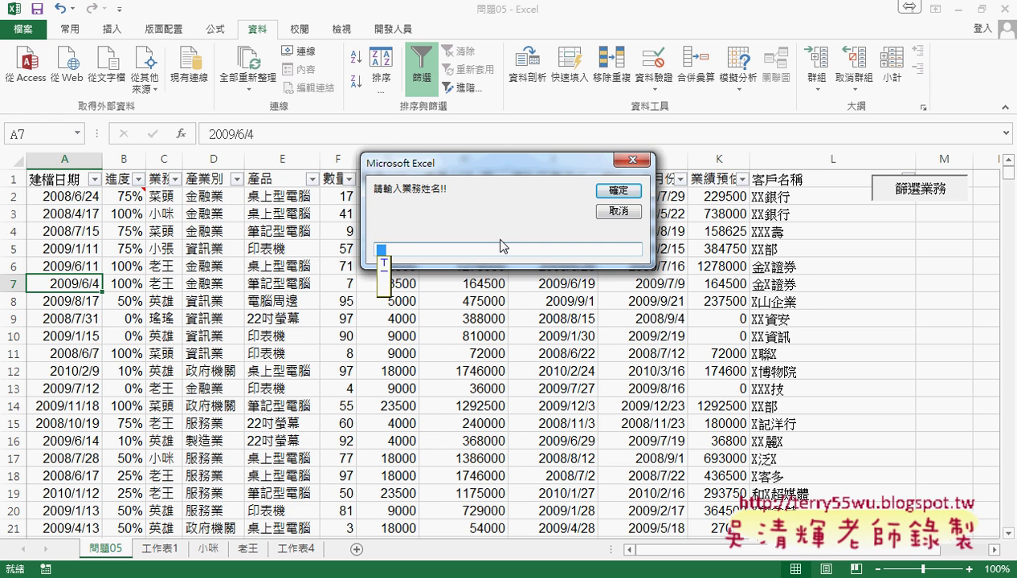
{"action": "type", "text": "小咪"}
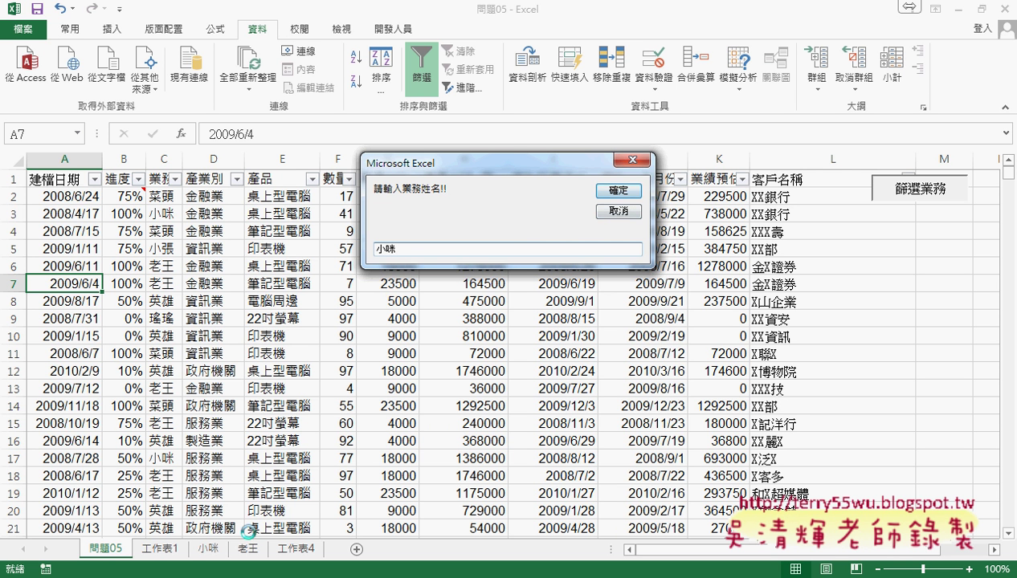
{"action": "left_click", "coordinate": [628, 194]}
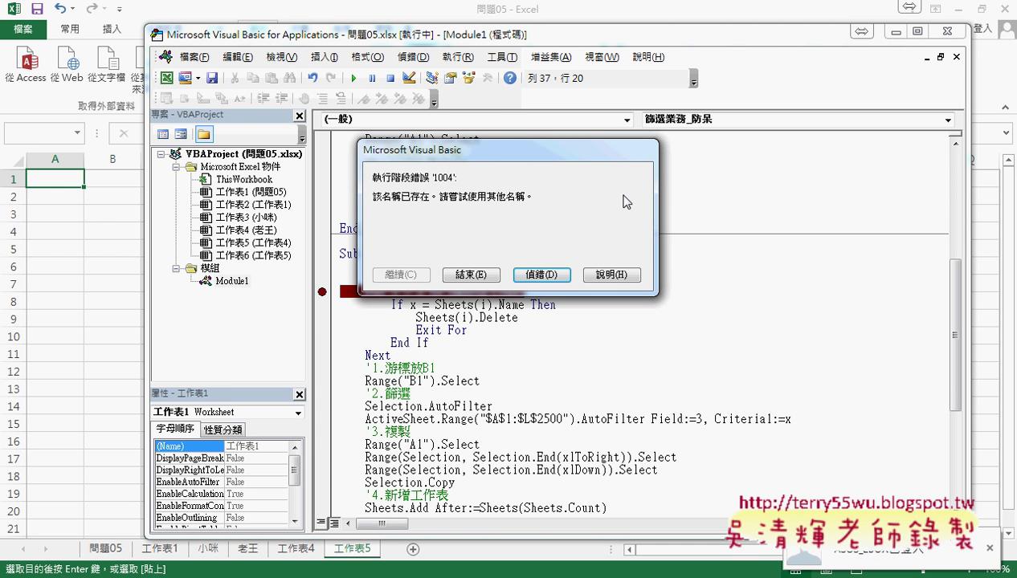
{"action": "left_click", "coordinate": [541, 274]}
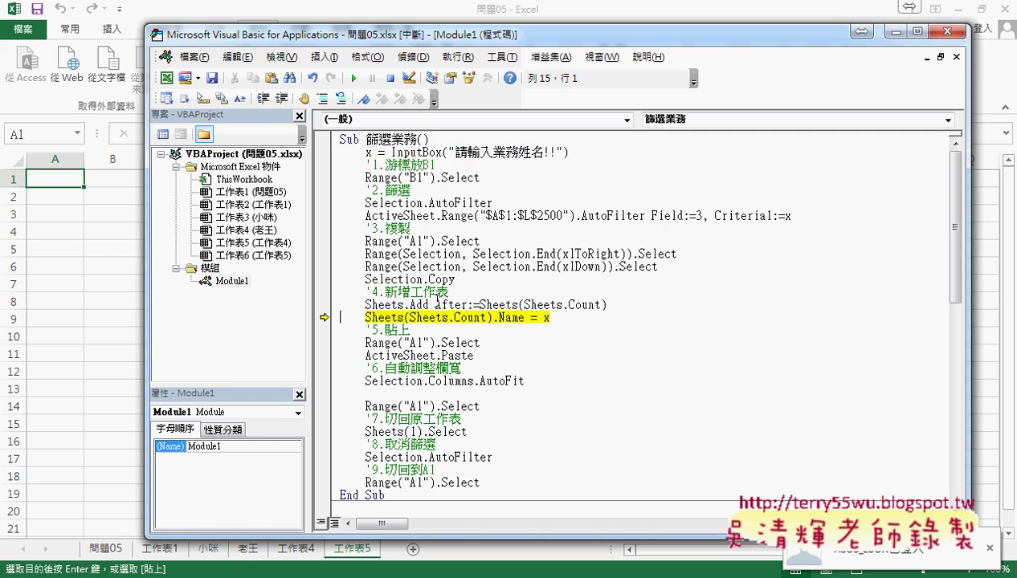
Step: Reset the paused macro, return to sheet 問題05, and turn off the filter
{"action": "left_click", "coordinate": [390, 78]}
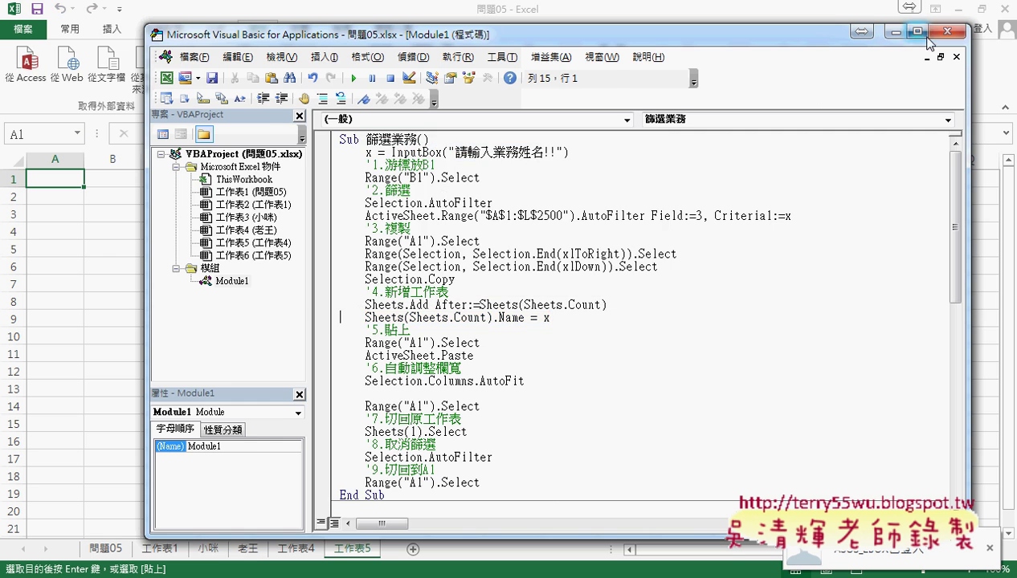
{"action": "left_click", "coordinate": [896, 32]}
{"action": "left_click", "coordinate": [122, 549]}
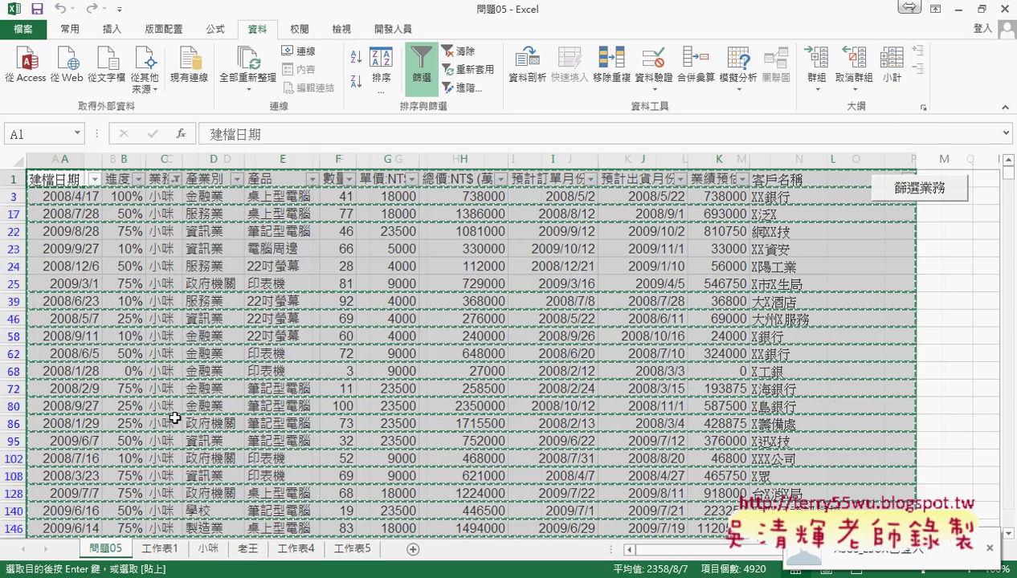
{"action": "left_click", "coordinate": [891, 190]}
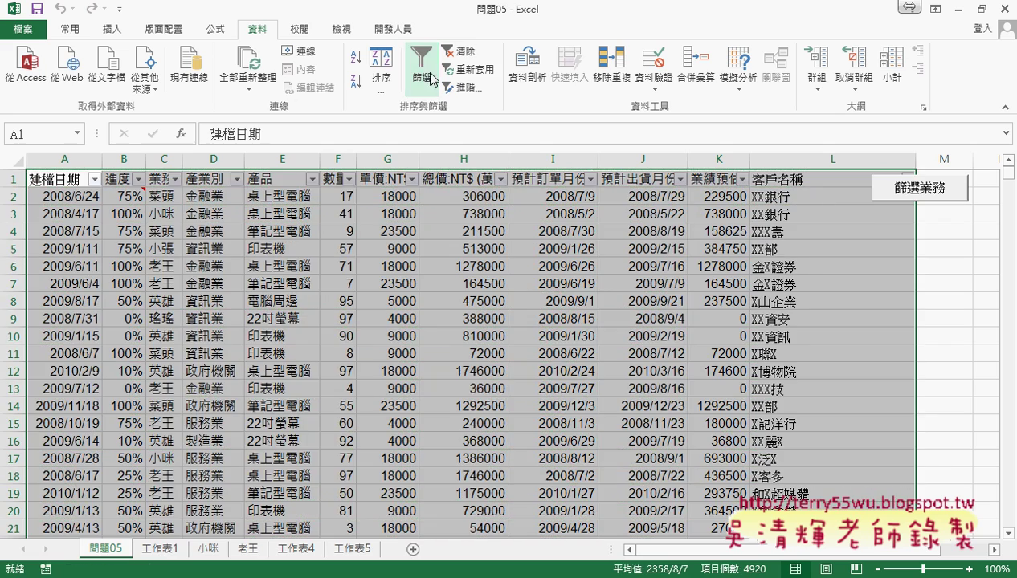
{"action": "left_click", "coordinate": [481, 179]}
Step: Copy the 篩選業務 button below the original and assign it the 篩選業務_防呆 macro
{"action": "right_click", "coordinate": [919, 190]}
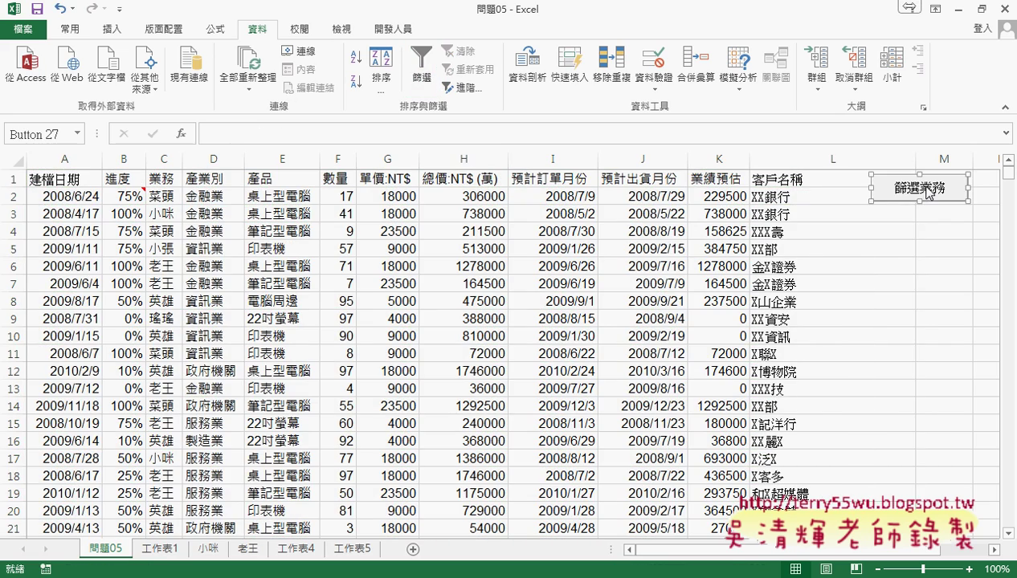
{"action": "left_click", "coordinate": [895, 230]}
{"action": "left_click", "coordinate": [906, 229]}
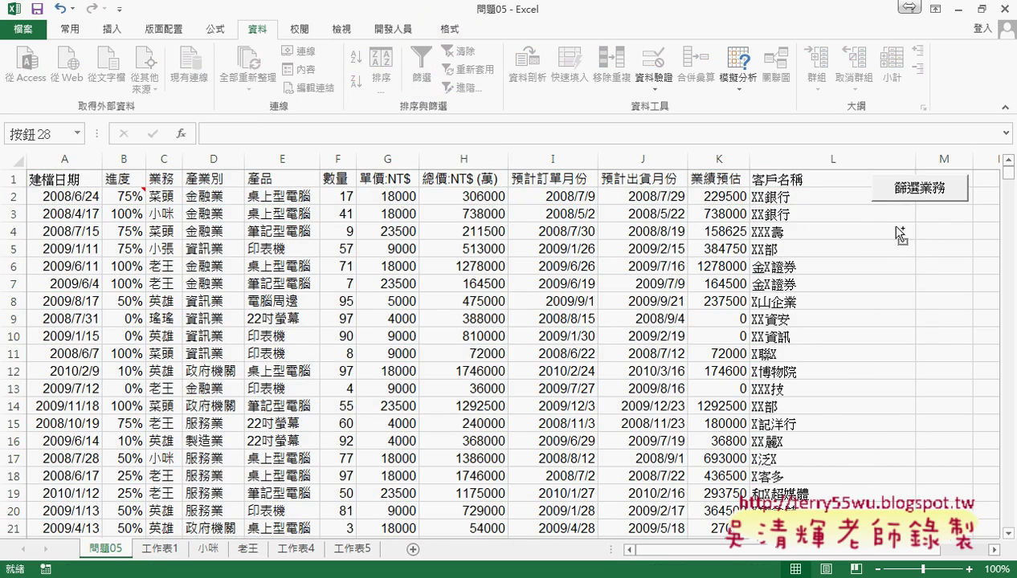
{"action": "key", "text": "ctrl+v"}
{"action": "left_click_drag", "start_coordinate": [909, 233], "coordinate": [909, 218]}
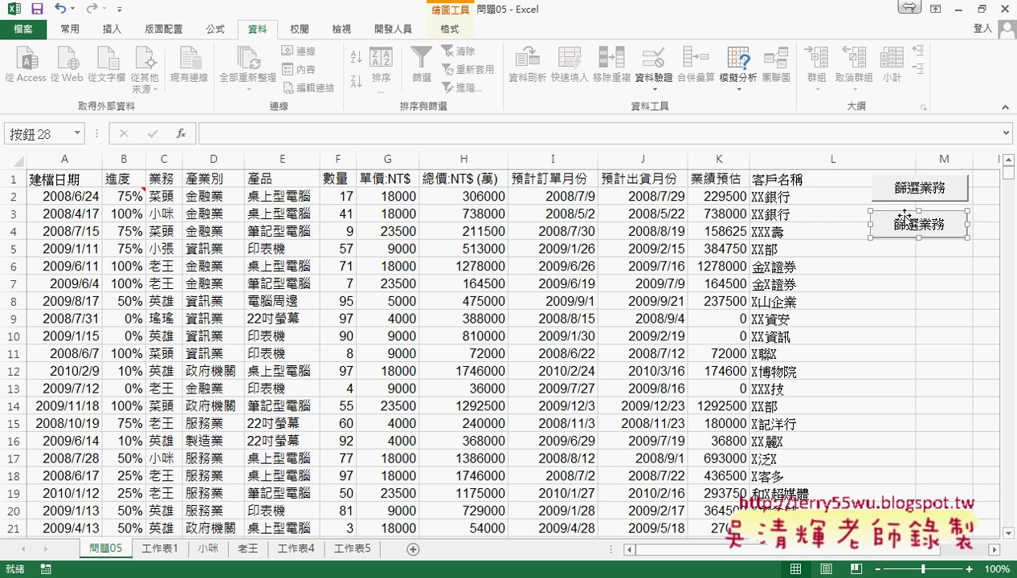
{"action": "right_click", "coordinate": [900, 220]}
{"action": "left_click", "coordinate": [848, 345]}
{"action": "left_click", "coordinate": [743, 247]}
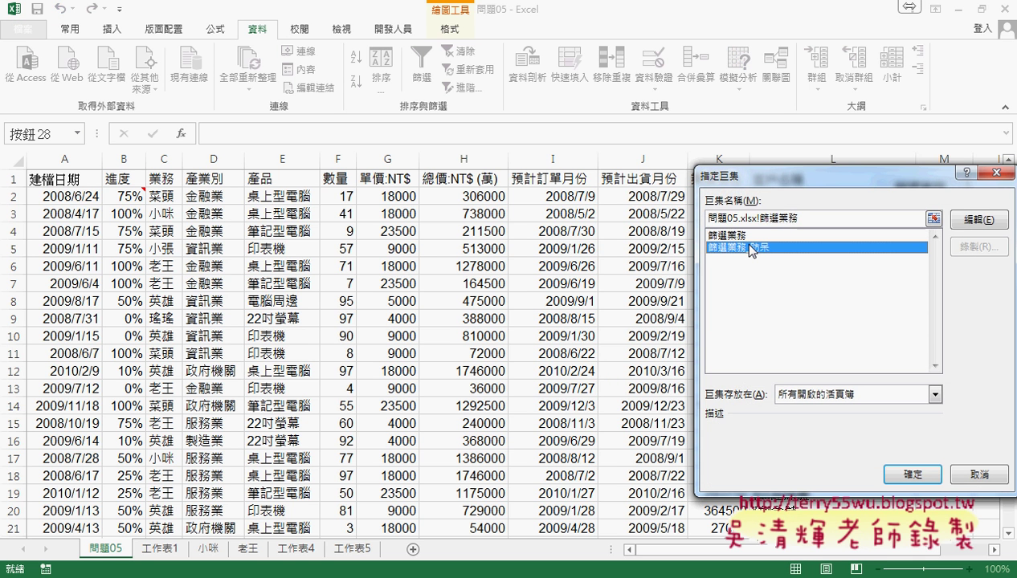
{"action": "left_click", "coordinate": [916, 475]}
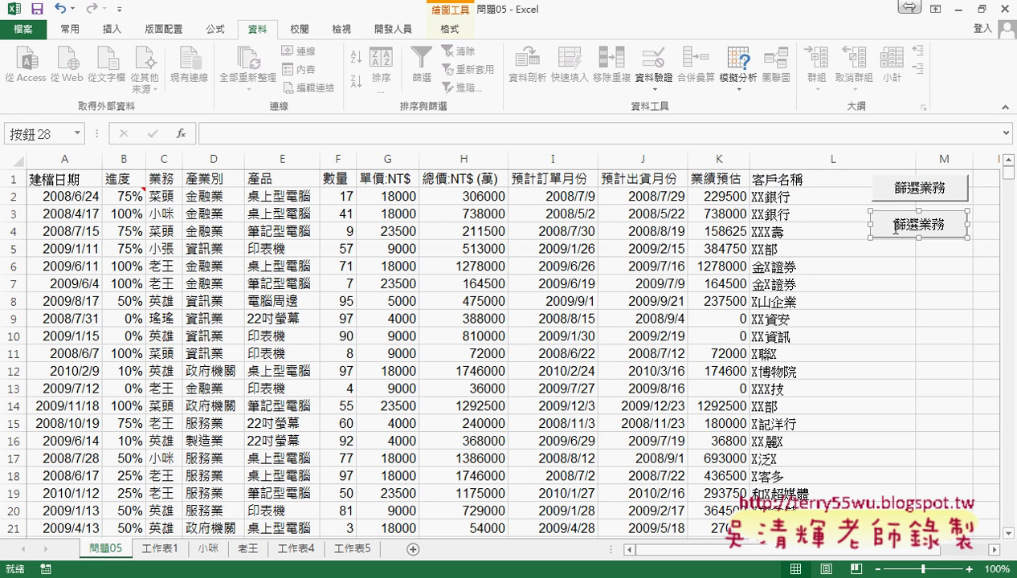
Step: Caption the copied button 篩選業務_防呆 and click it to run the macro
{"action": "left_click", "coordinate": [894, 228]}
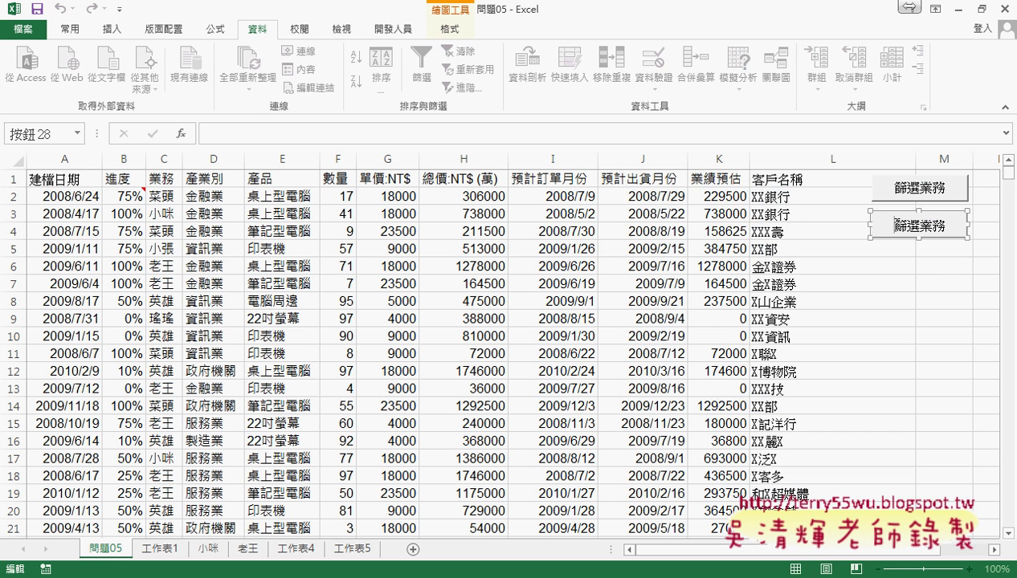
{"action": "key", "text": "Delete"}
{"action": "key", "text": "Delete"}
{"action": "key", "text": "Delete"}
{"action": "key", "text": "Delete"}
{"action": "type", "text": "篩選業務_防呆"}
{"action": "left_click", "coordinate": [895, 275]}
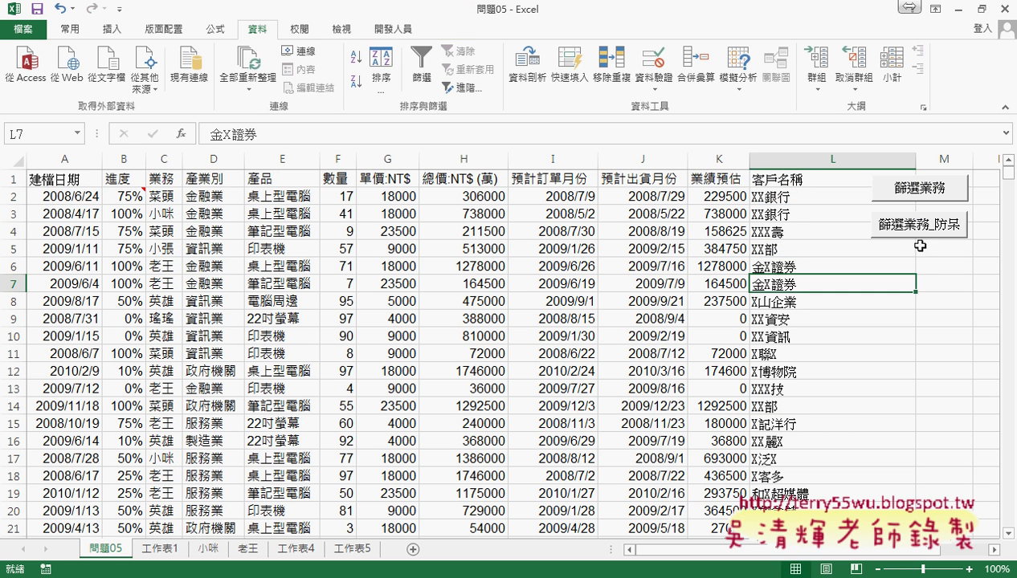
{"action": "left_click", "coordinate": [921, 229]}
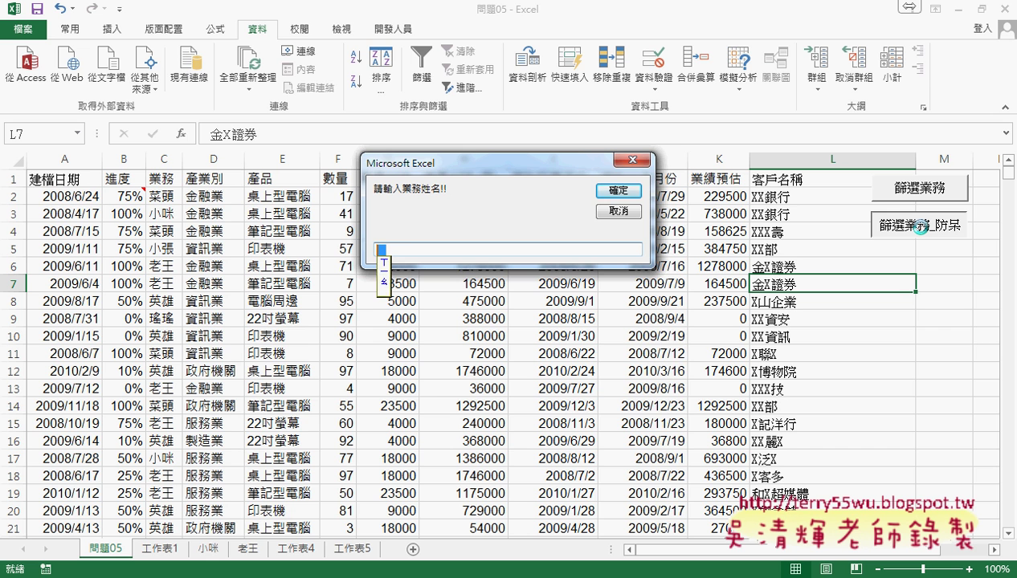
Step: Enter 小咪 as the salesperson and step with F8 through the loop to Sheets(i).Delete
{"action": "type", "text": "小咪"}
{"action": "key", "text": "Return"}
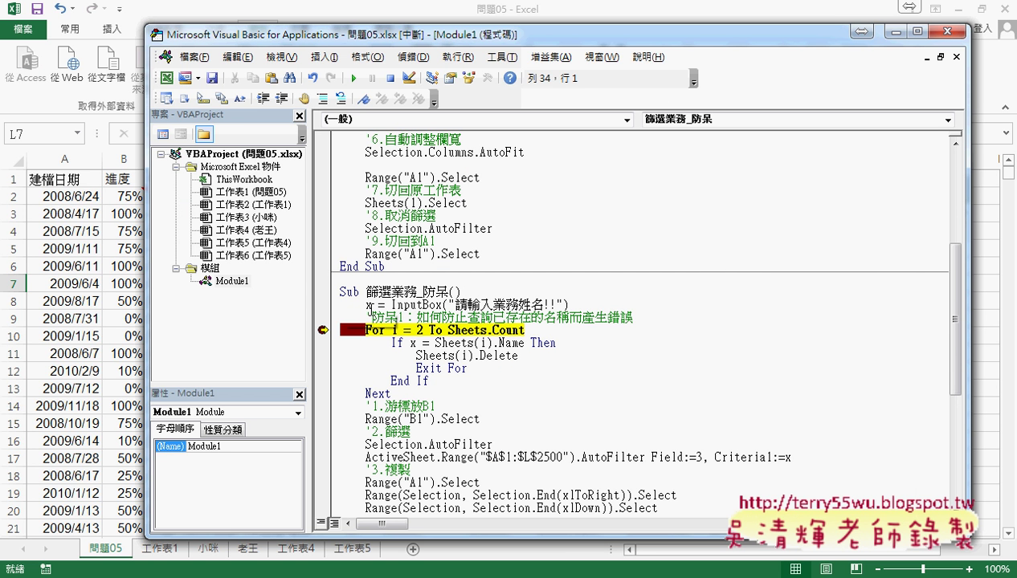
{"action": "mouse_move", "coordinate": [368, 304]}
{"action": "key", "text": "F8"}
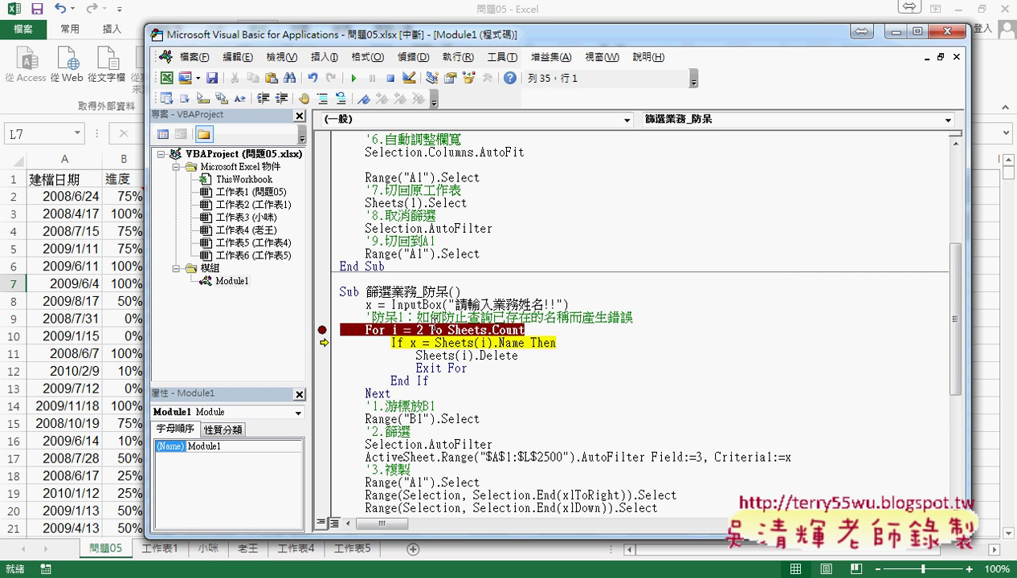
{"action": "key", "text": "F8"}
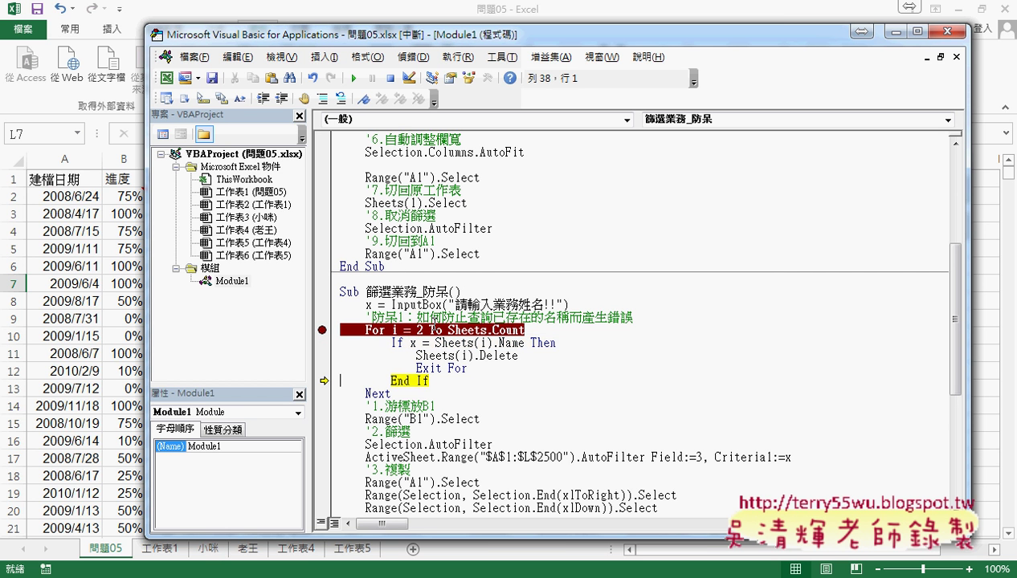
{"action": "key", "text": "F8"}
{"action": "key", "text": "F8"}
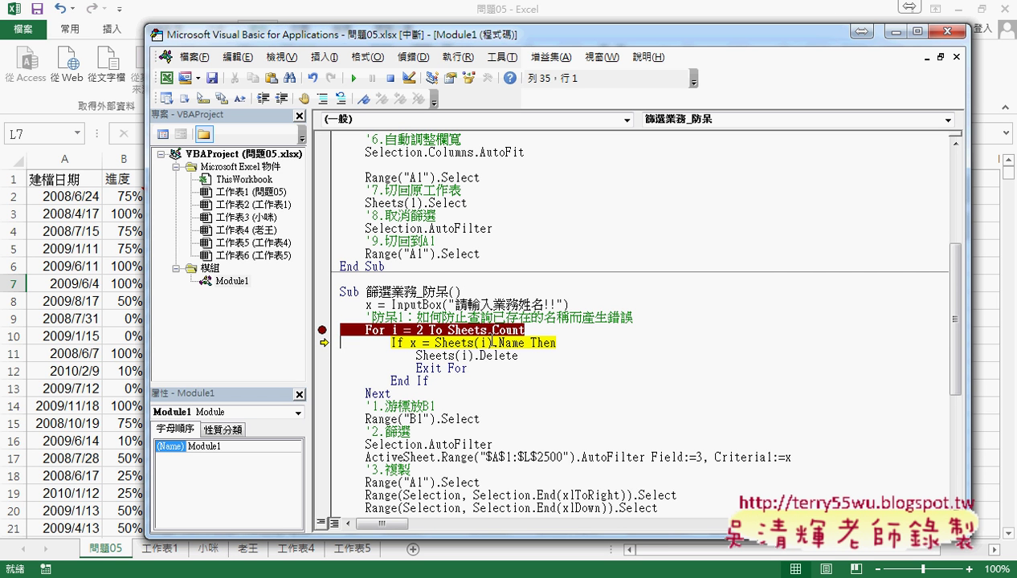
{"action": "key", "text": "F8"}
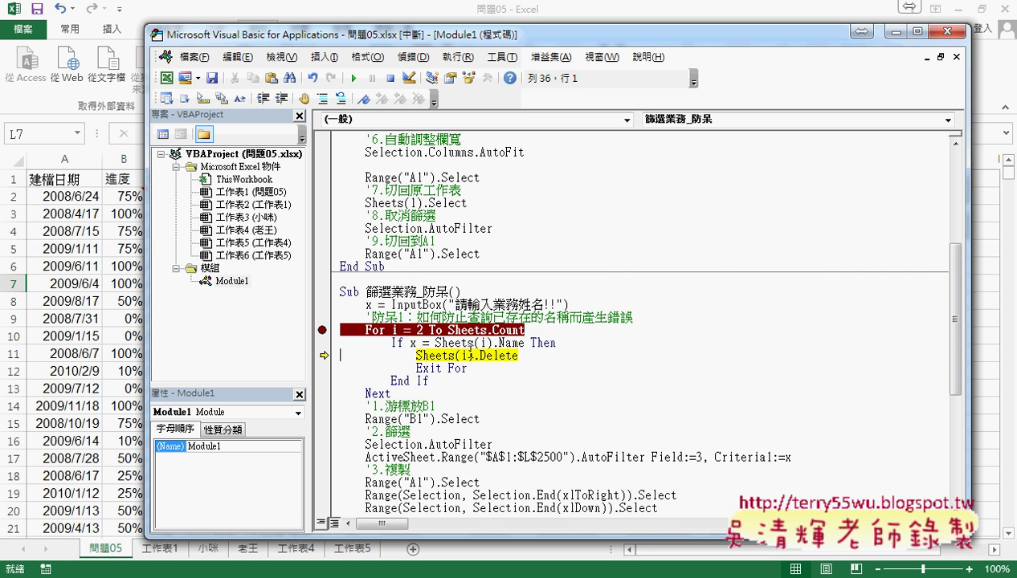
Step: Execute Sheets(i).Delete and confirm 刪除 to remove the existing 小咪 sheet
{"action": "left_click_drag", "start_coordinate": [518, 355], "coordinate": [416, 355]}
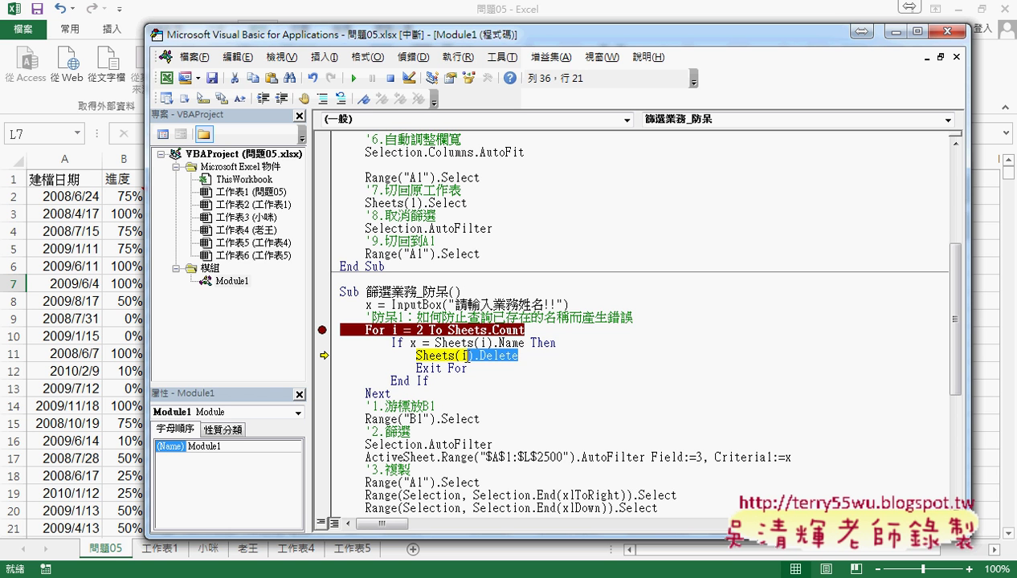
{"action": "key", "text": "F8"}
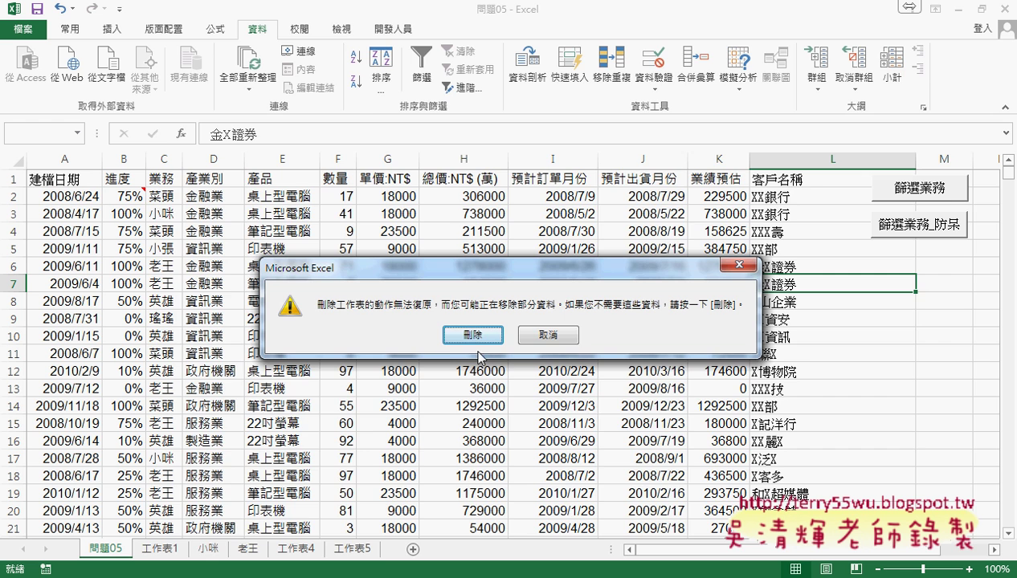
{"action": "left_click", "coordinate": [470, 335]}
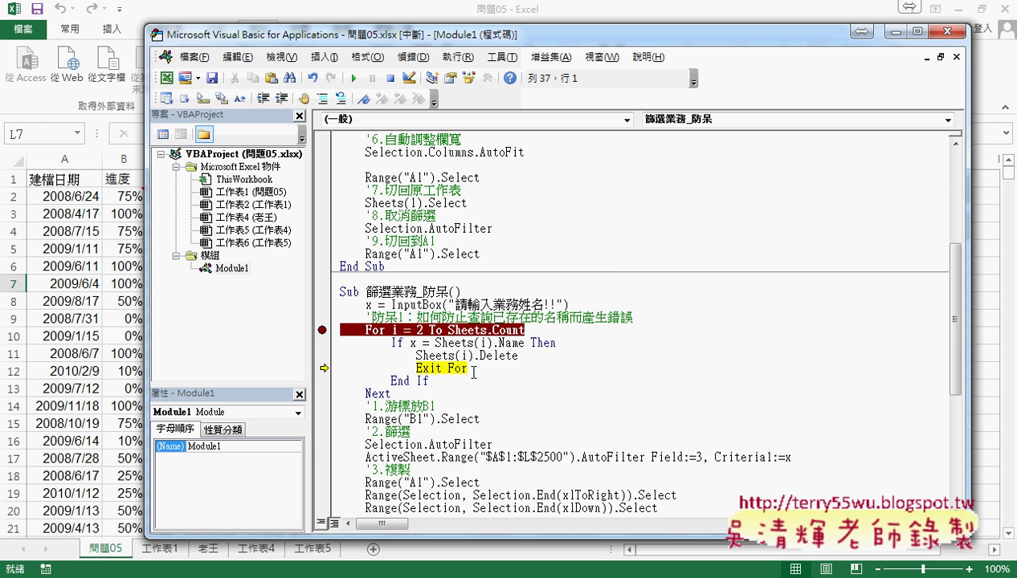
Step: Insert Application.DisplayAlerts = False on a new line above Sheets(i).Delete
{"action": "left_click", "coordinate": [568, 346]}
{"action": "key", "text": "Return"}
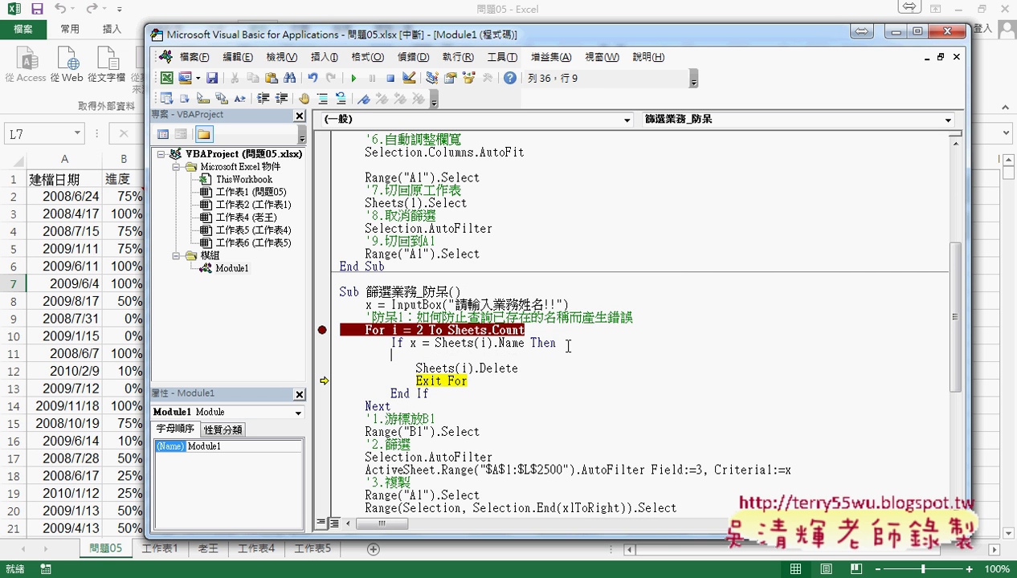
{"action": "type", "text": "8"}
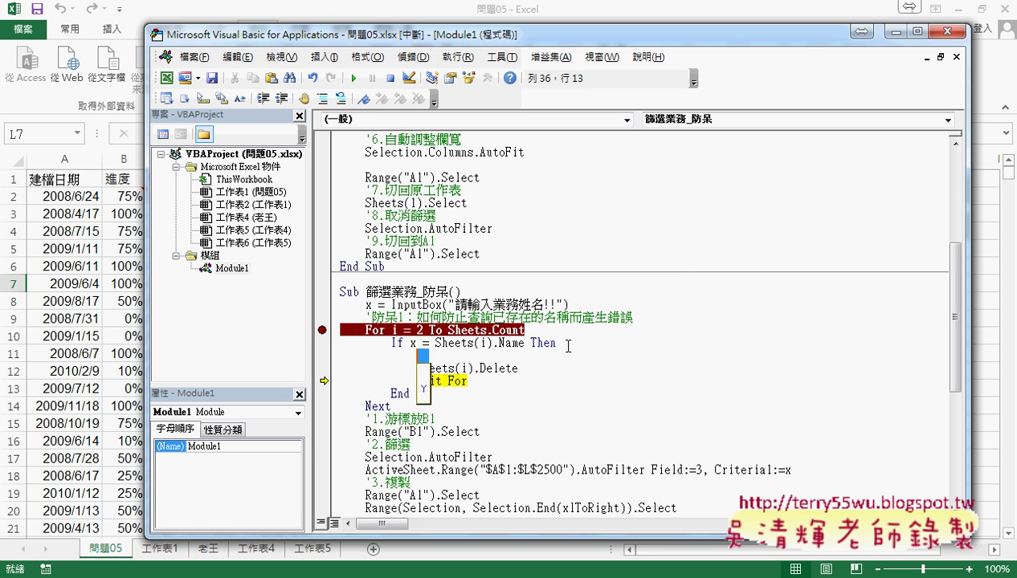
{"action": "key", "text": "Escape"}
{"action": "type", "text": "appl"}
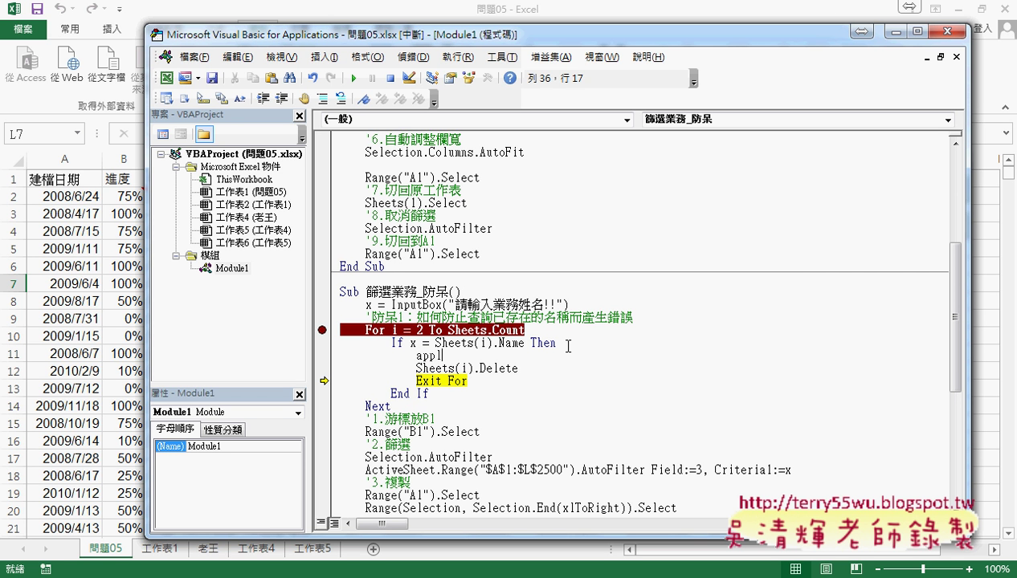
{"action": "type", "text": "ic"}
{"action": "type", "text": "ation"}
{"action": "type", "text": "."}
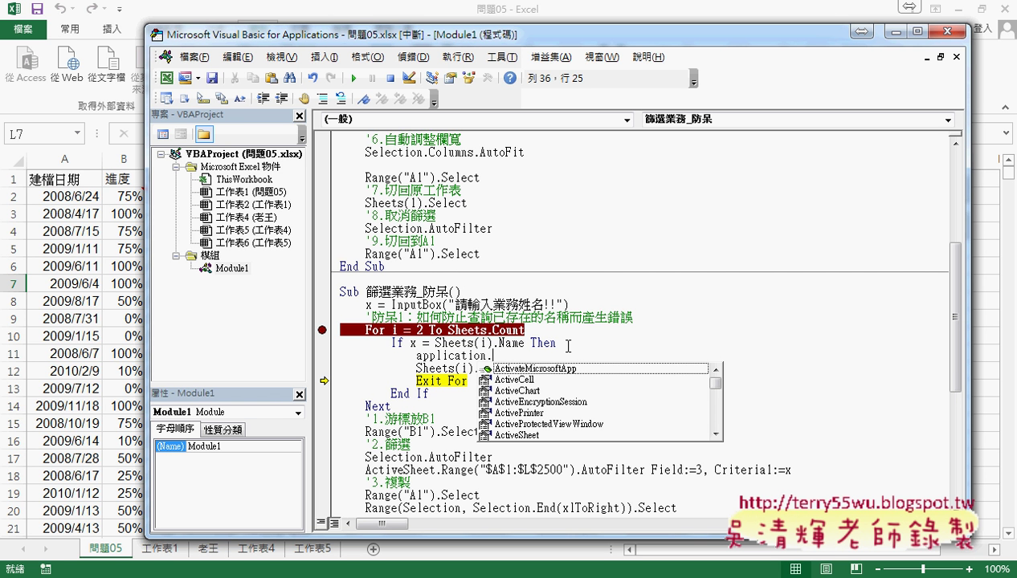
{"action": "type", "text": "d"}
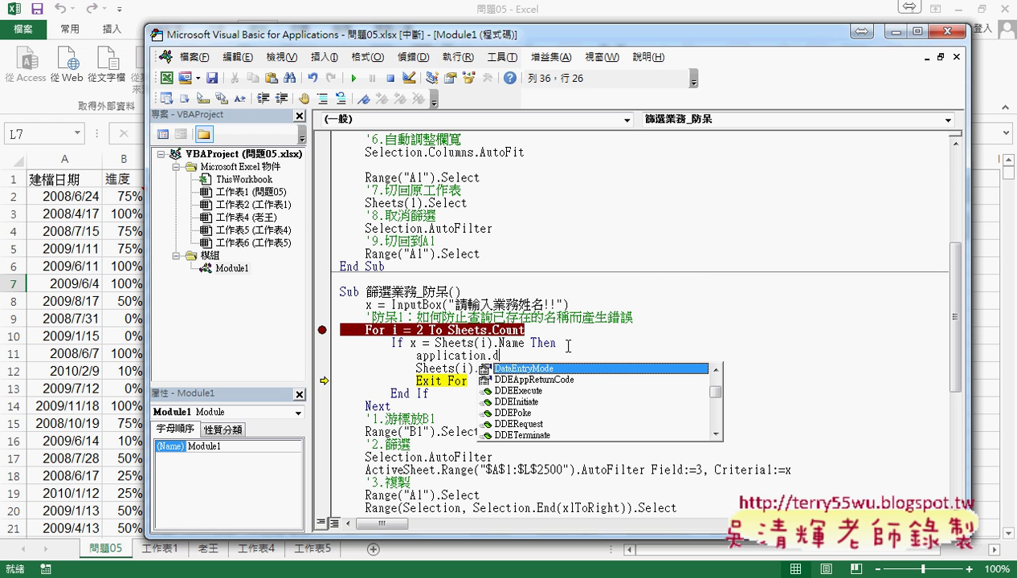
{"action": "type", "text": "is"}
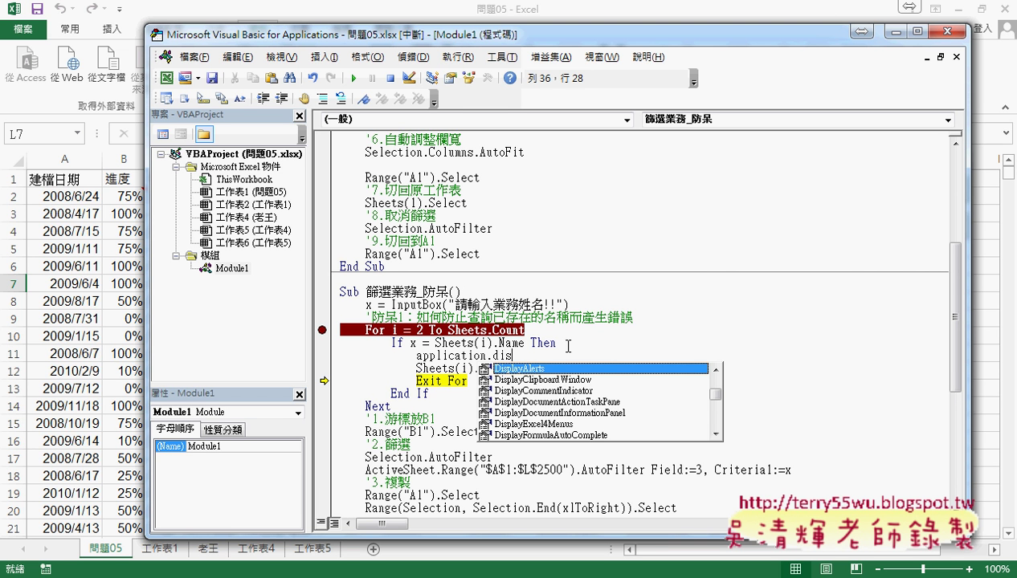
{"action": "double_click", "coordinate": [554, 368]}
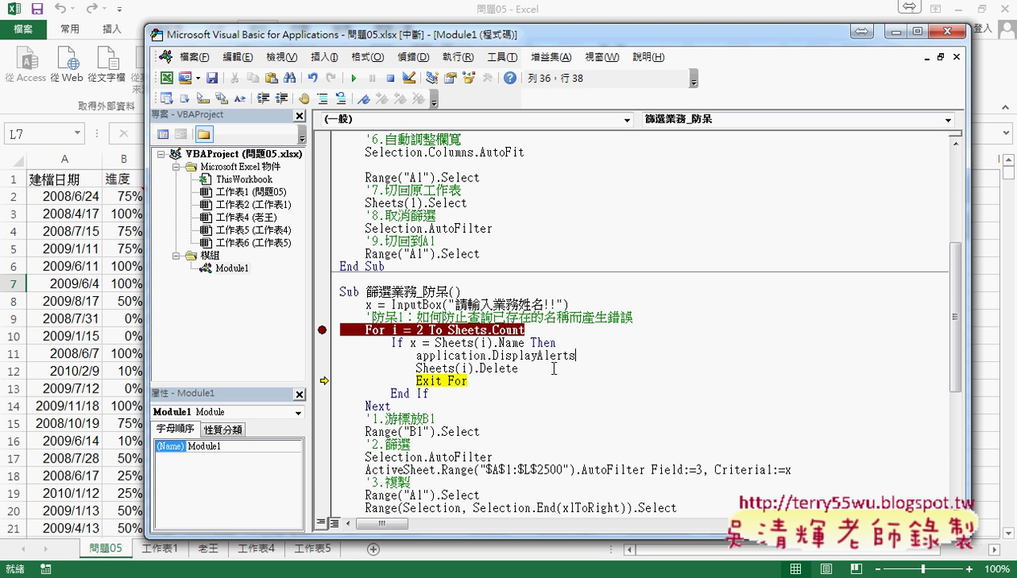
{"action": "type", "text": "="}
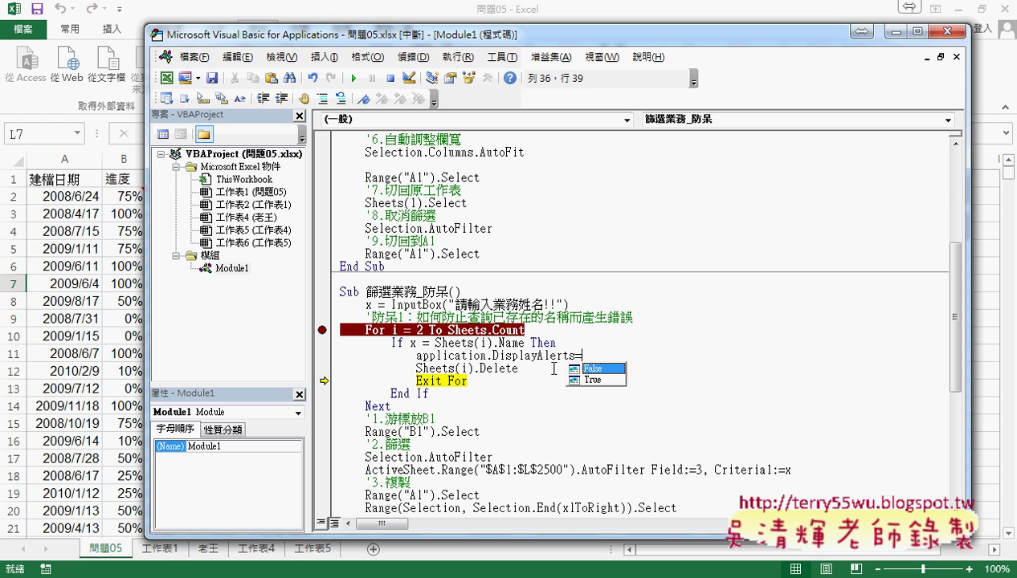
{"action": "key", "text": "space"}
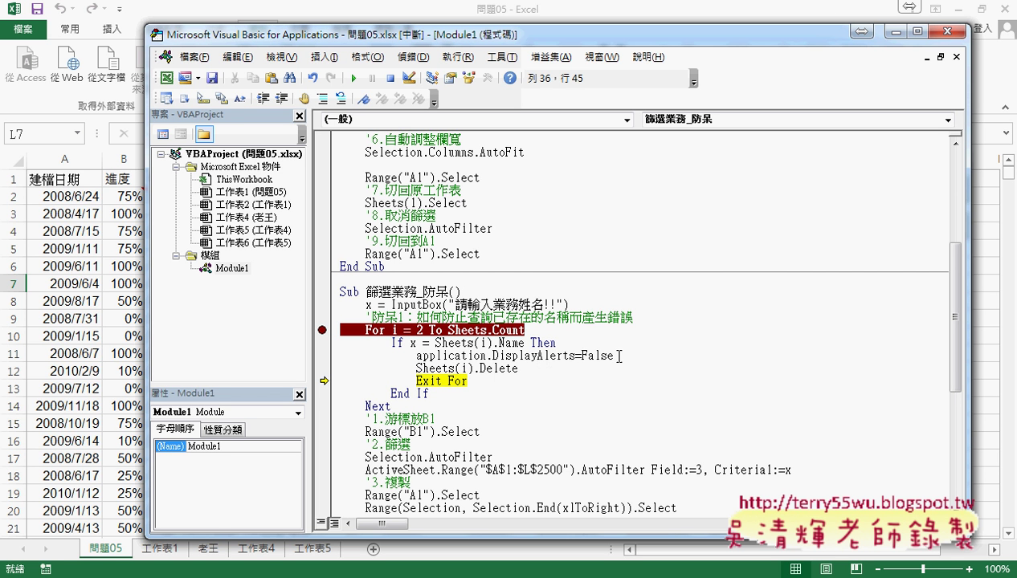
Step: Add Application.DisplayAlerts = True on the line after Sheets(i).Delete
{"action": "left_click", "coordinate": [473, 368]}
{"action": "mouse_move", "coordinate": [626, 355]}
{"action": "left_mouse_down"}
{"action": "mouse_move", "coordinate": [416, 355]}
{"action": "mouse_move", "coordinate": [531, 372]}
{"action": "mouse_move", "coordinate": [520, 368]}
{"action": "left_mouse_up"}
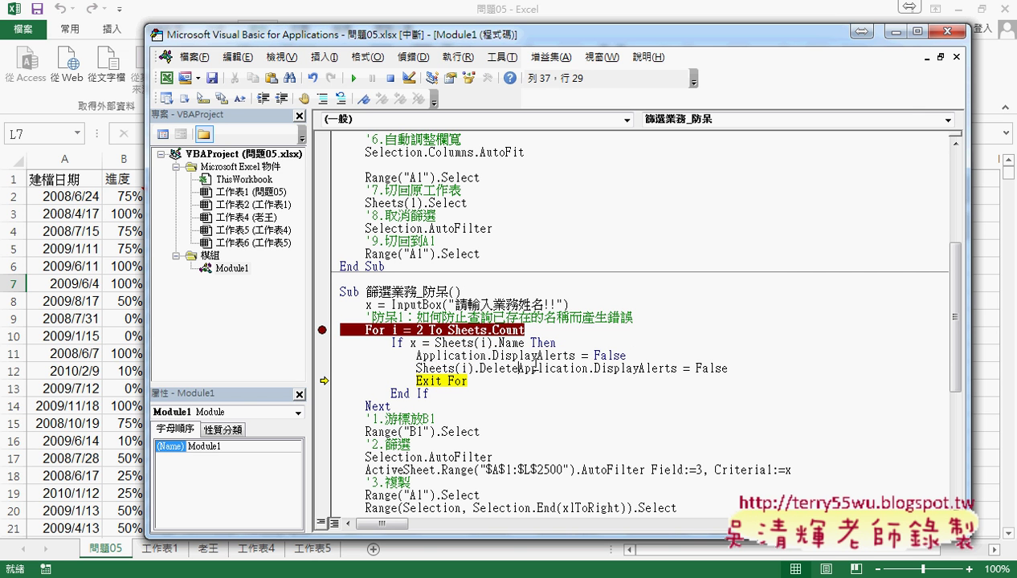
{"action": "key", "text": "Return"}
{"action": "left_click_drag", "start_coordinate": [581, 381], "coordinate": [629, 381]}
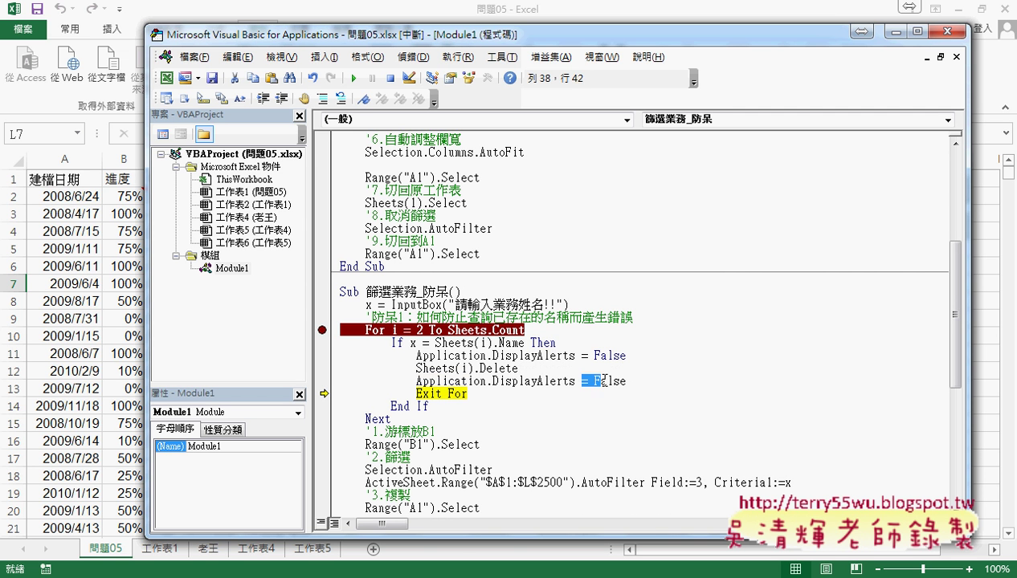
{"action": "type", "text": "="}
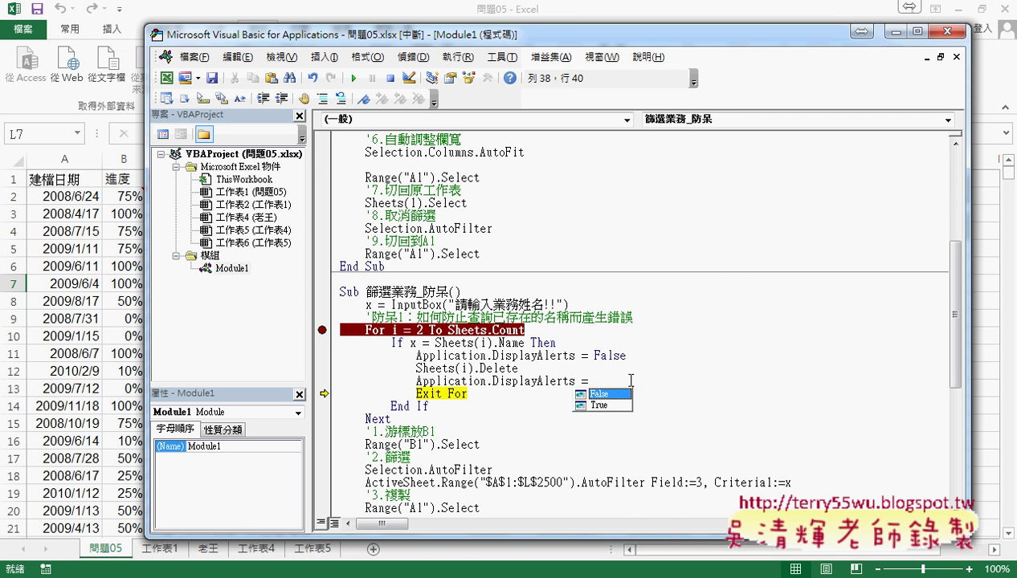
{"action": "type", "text": "True"}
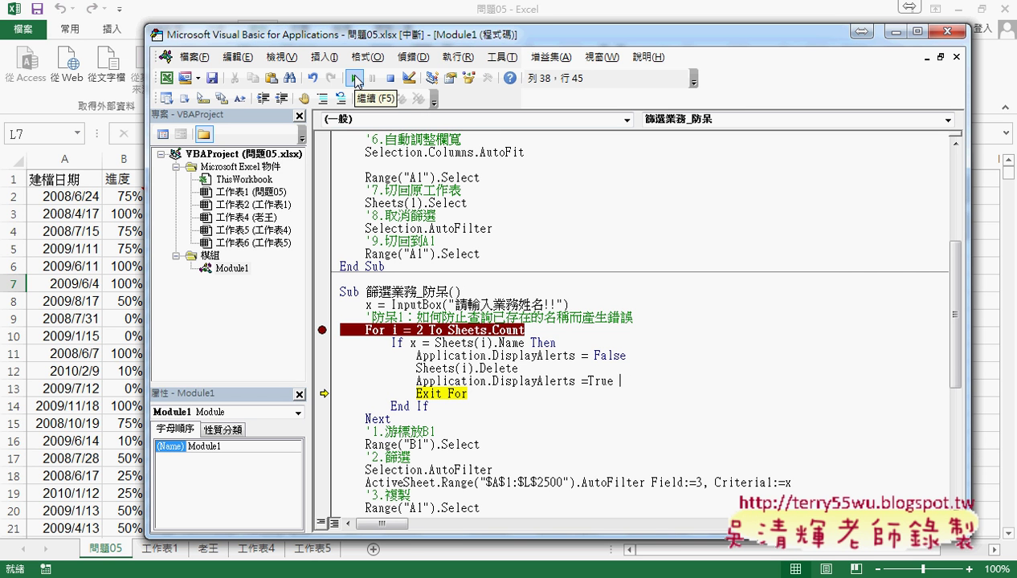
Step: Finish the paused macro, then rerun 篩選業務_防呆 for 小咪, pausing at the For loop breakpoint
{"action": "left_click", "coordinate": [354, 81]}
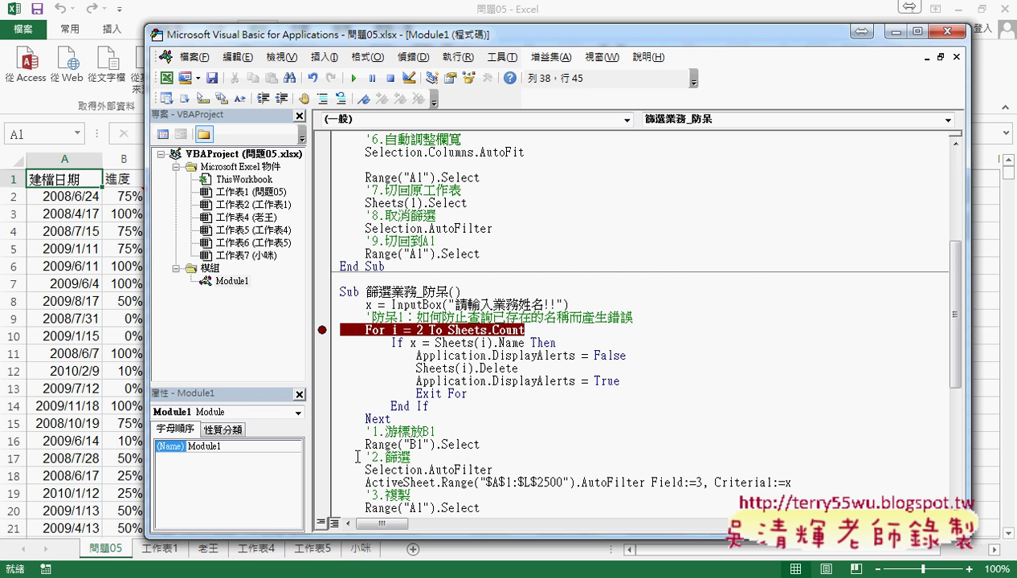
{"action": "left_click", "coordinate": [408, 305]}
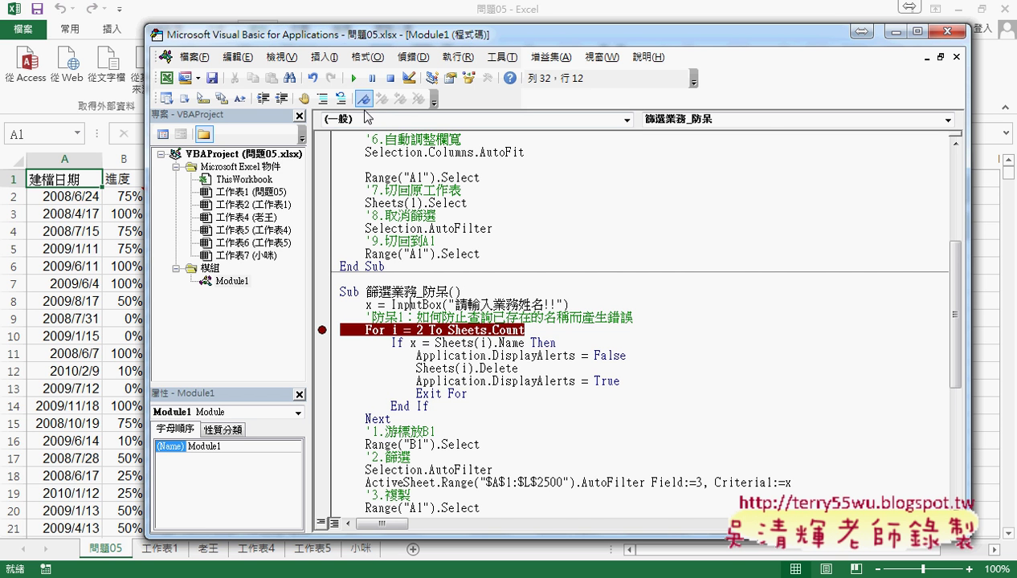
{"action": "left_click", "coordinate": [355, 78]}
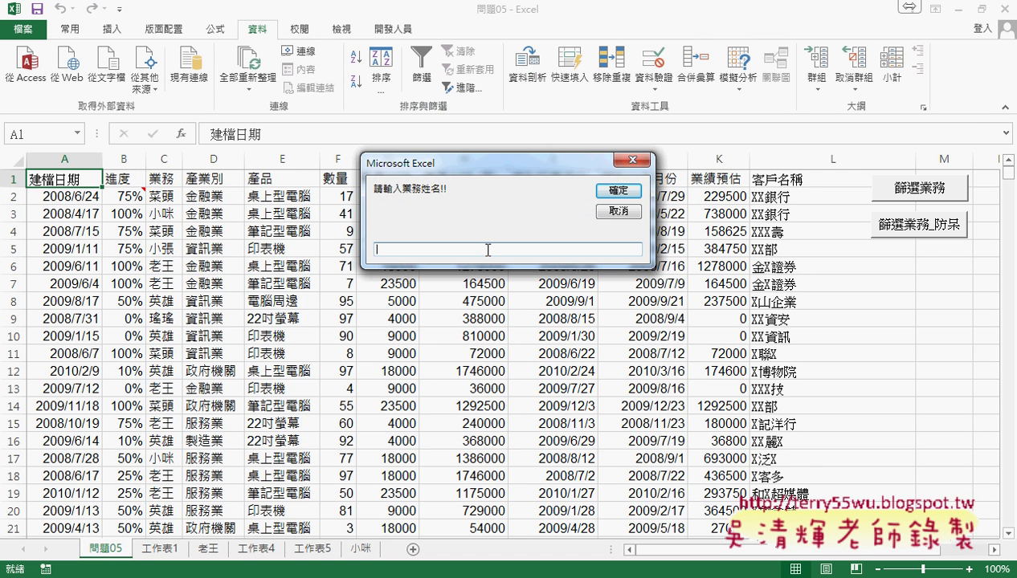
{"action": "type", "text": "ce"}
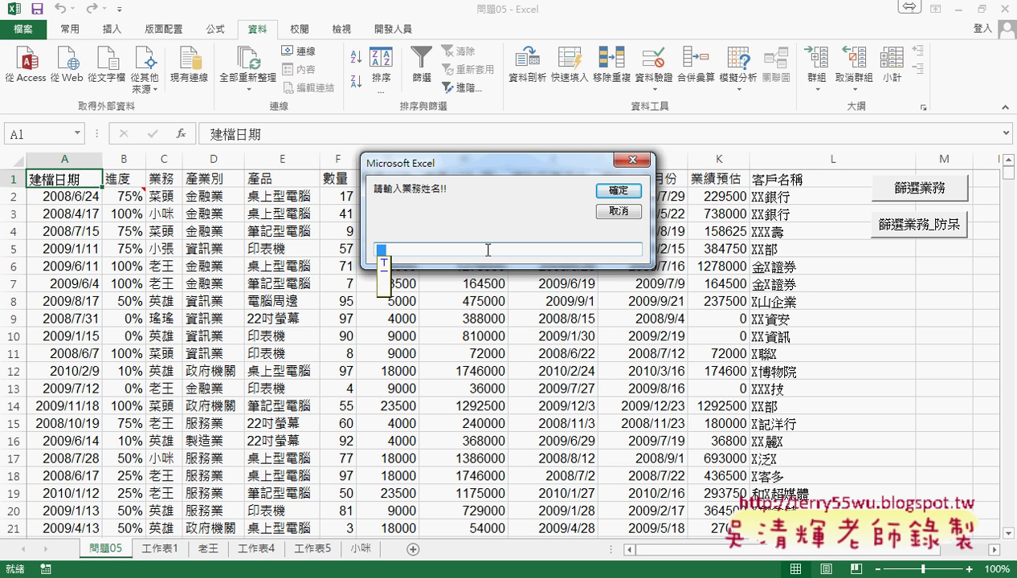
{"action": "type", "text": "小咪"}
{"action": "key", "text": "Return"}
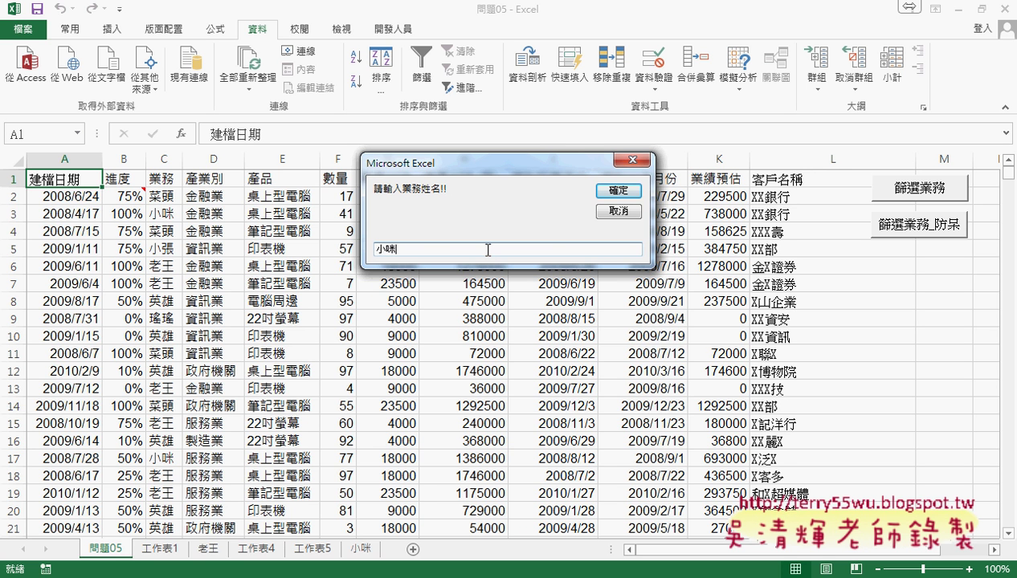
{"action": "left_click", "coordinate": [616, 192]}
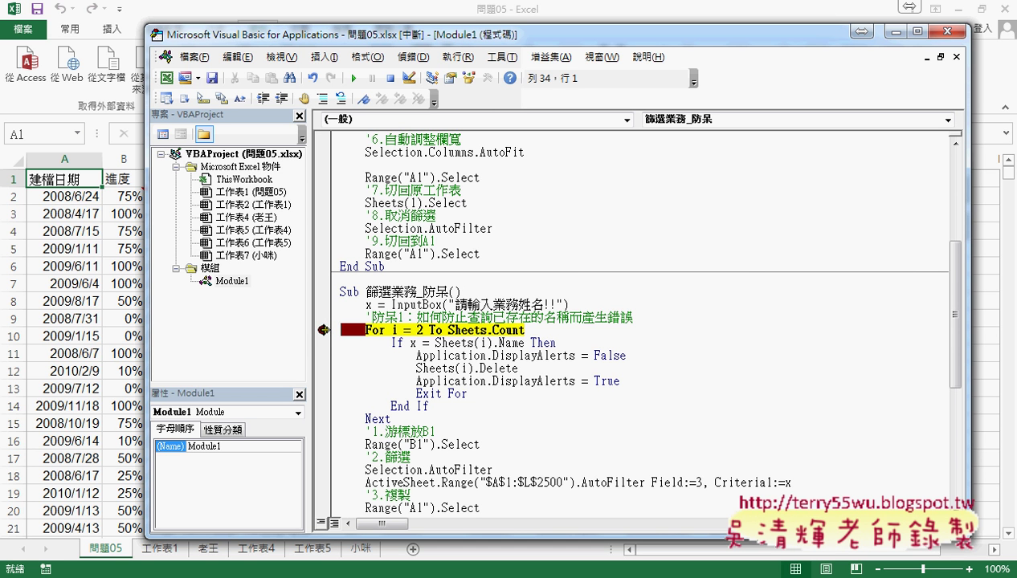
Step: Resume the macro so 小咪's sheet is replaced without a prompt, then select the For…Next loop
{"action": "left_click_drag", "start_coordinate": [411, 44], "coordinate": [703, 38]}
{"action": "left_click", "coordinate": [647, 70]}
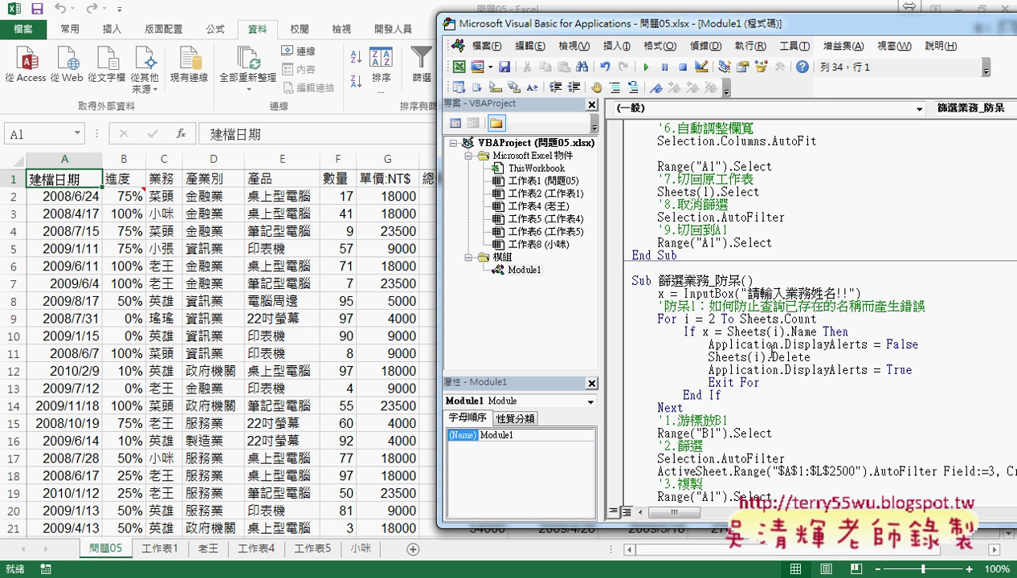
{"action": "left_click_drag", "start_coordinate": [685, 408], "coordinate": [599, 321]}
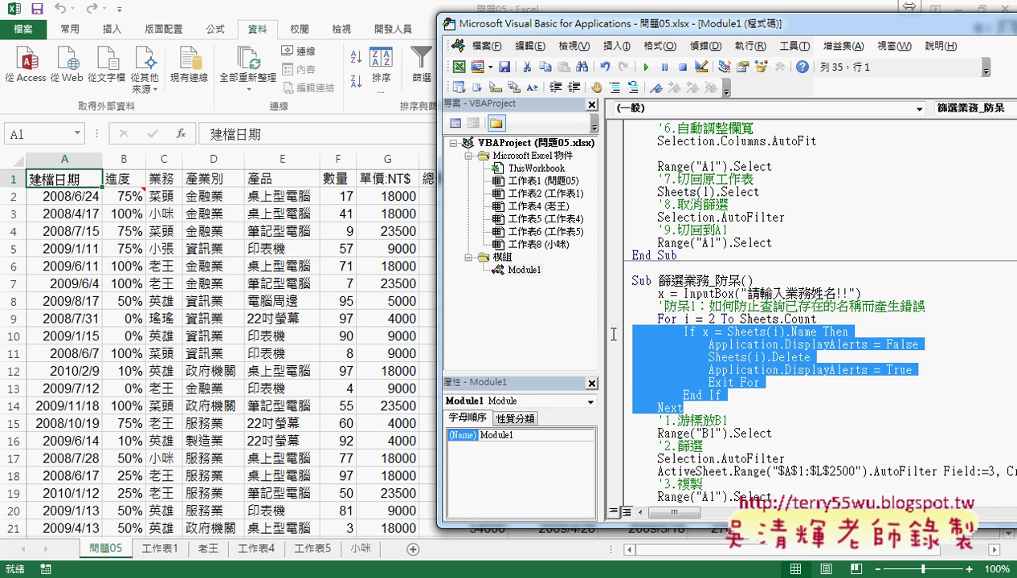